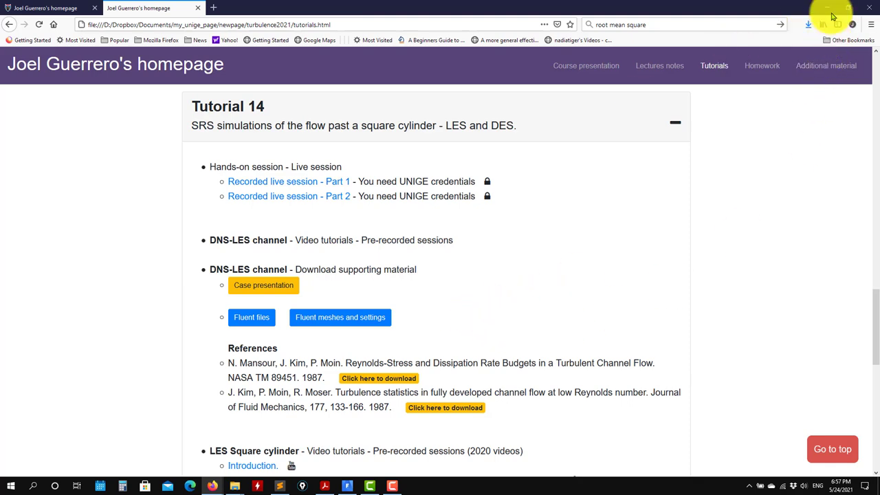
Examine the LES and DNS folders inside fluent_cases of the DNS_LES_channel directory, then return to the case presentation PDF.
click(829, 11)
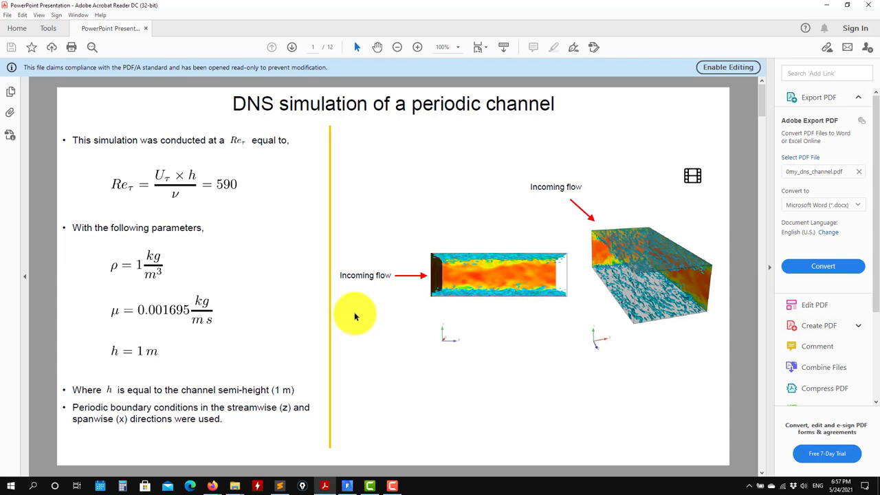
click(234, 484)
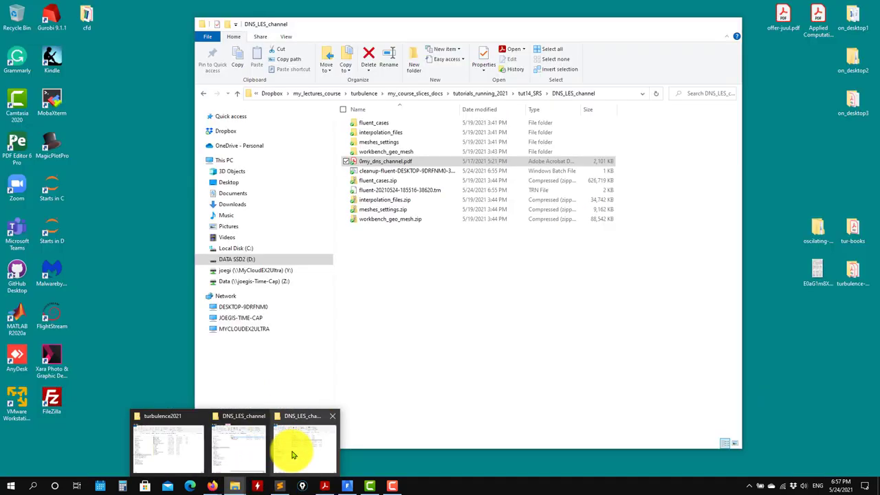
click(303, 448)
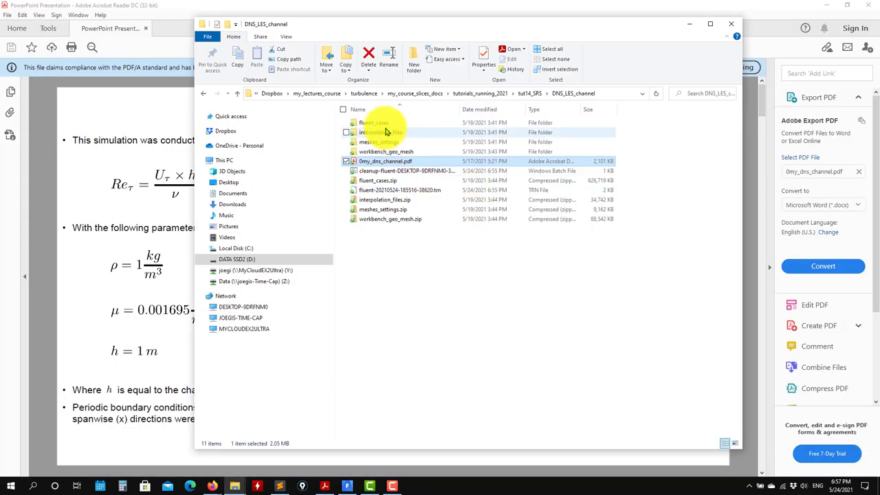
double_click(375, 123)
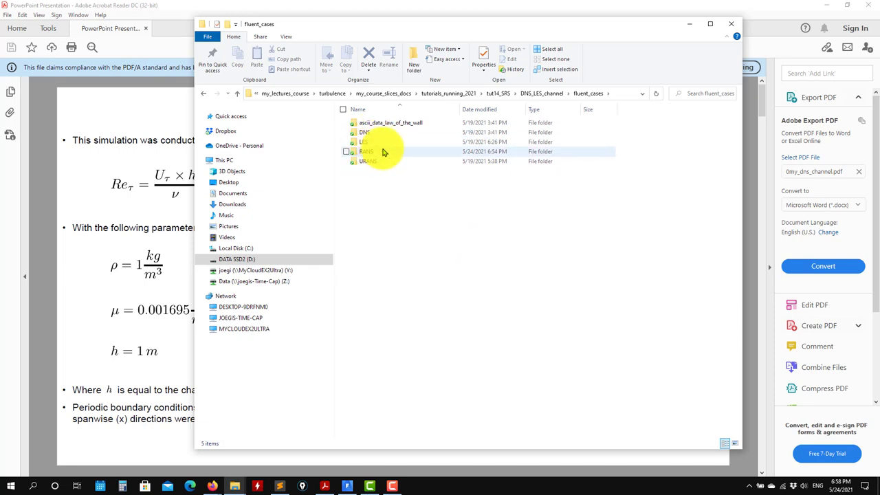
double_click(358, 142)
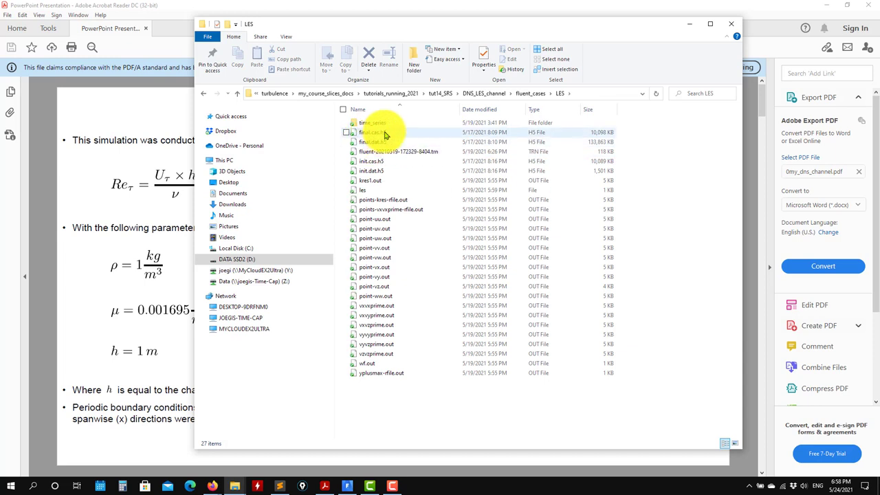
click(237, 93)
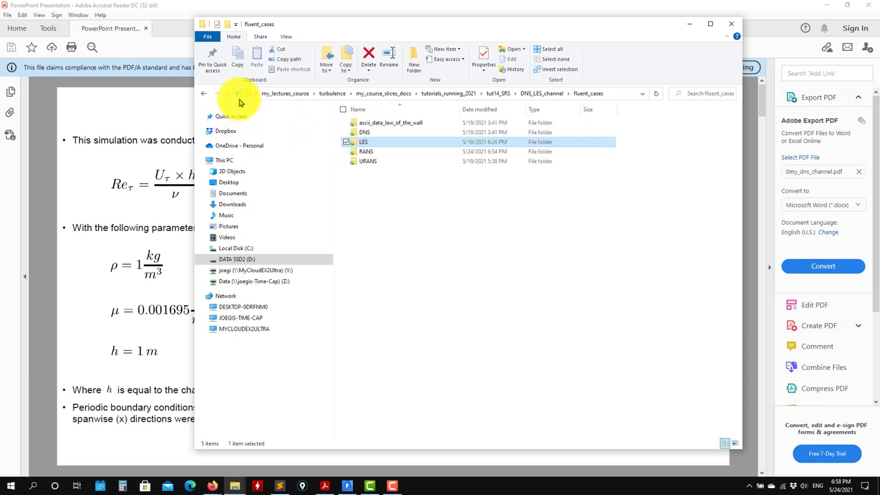
double_click(363, 132)
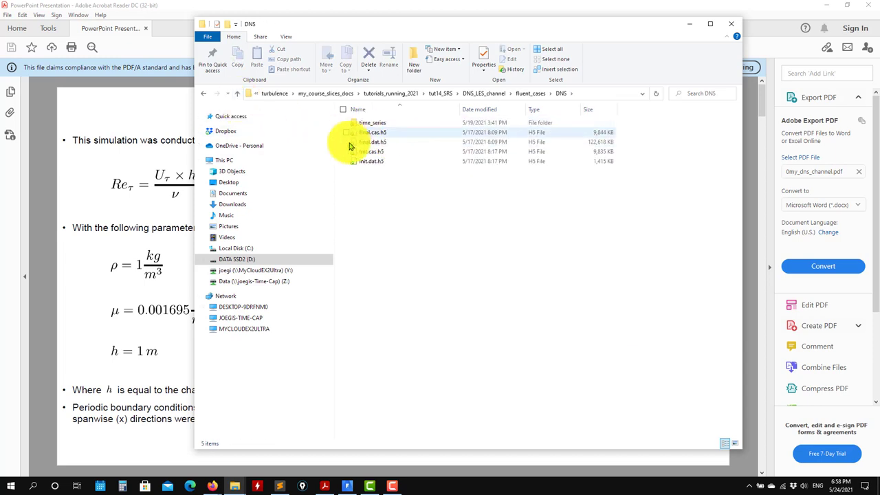
click(237, 93)
click(693, 25)
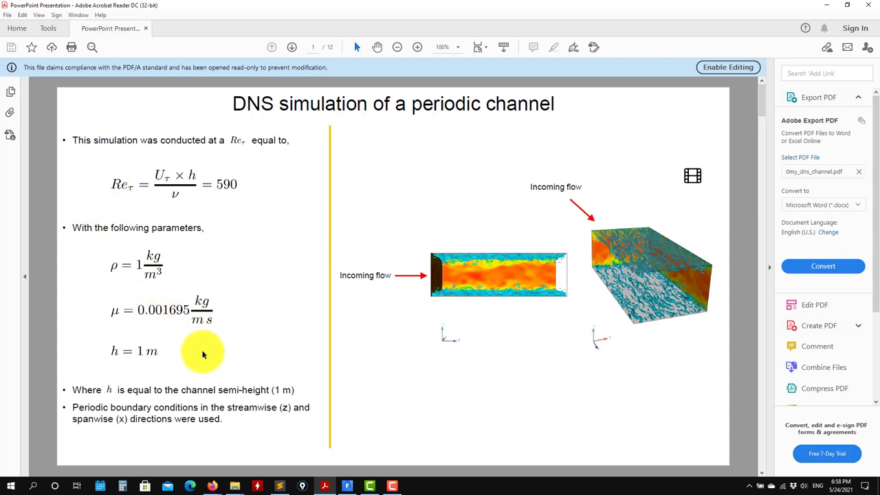
Review the periodic channel slides covering flow parameters, pressure drop, domain dimensions, mesh and the DNS and LES comparison.
scroll(206, 353, down, 1)
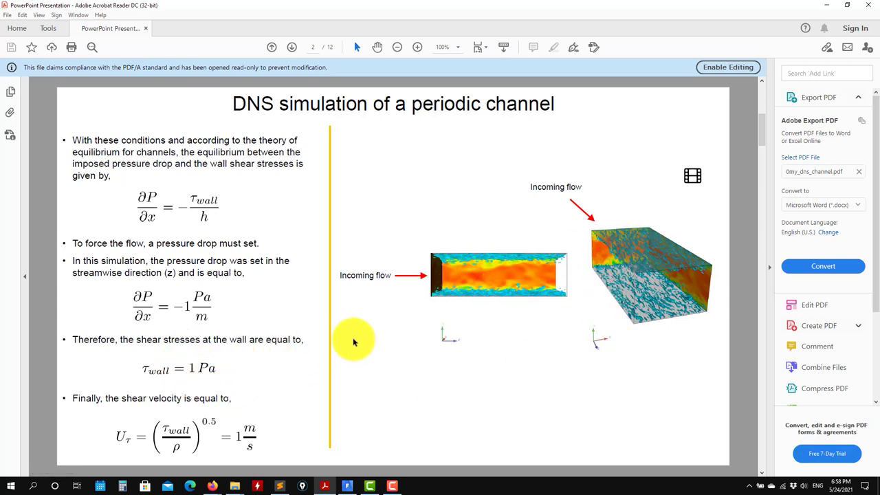
scroll(316, 342, down, 3)
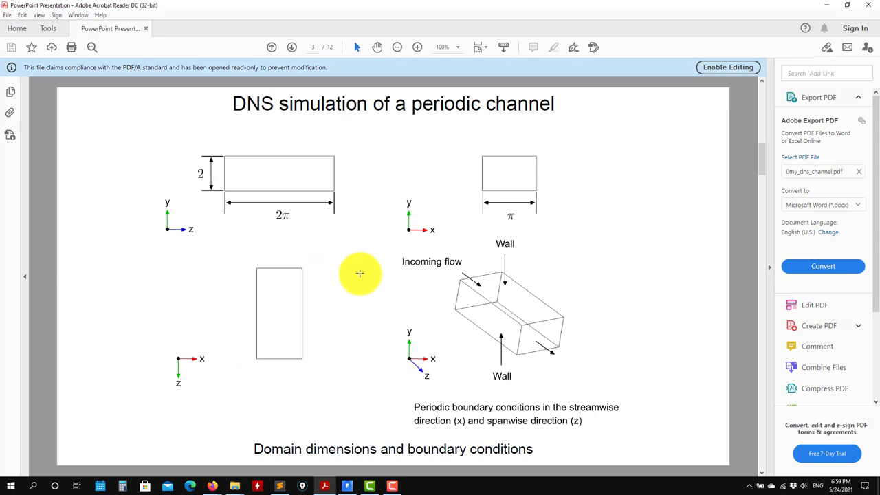
scroll(365, 270, down, 1)
scroll(351, 263, down, 1)
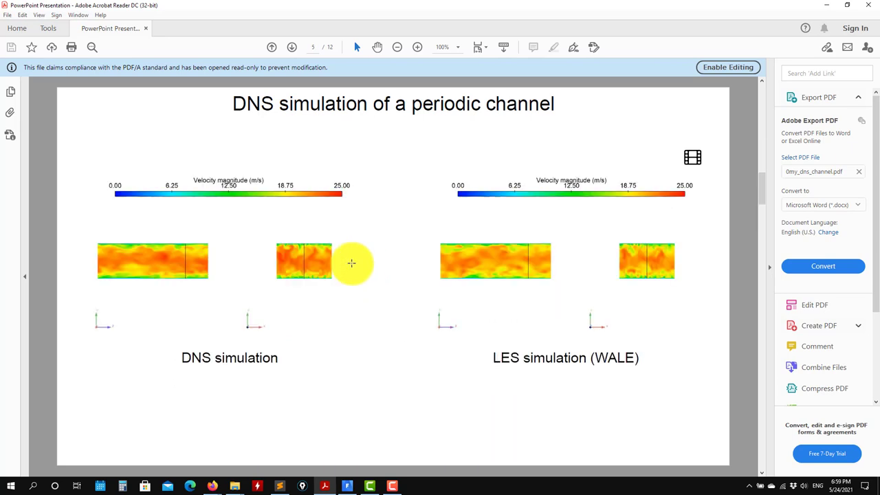
scroll(350, 264, up, 3)
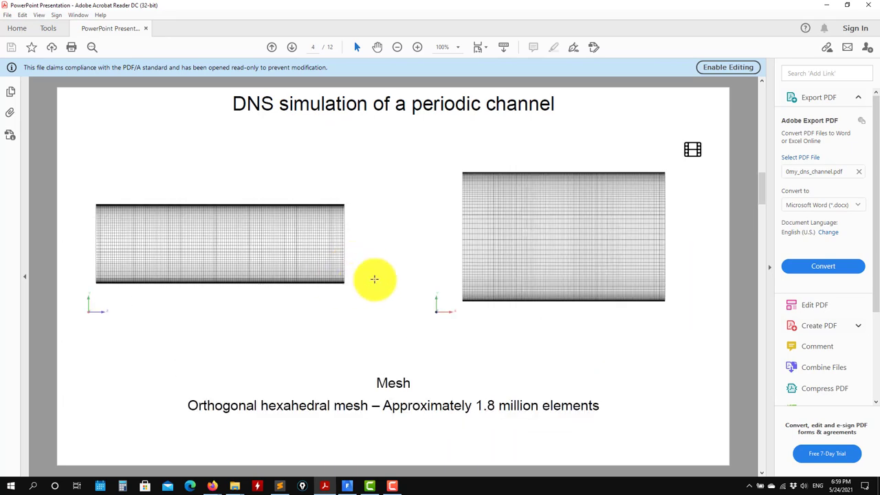
scroll(385, 270, up, 3)
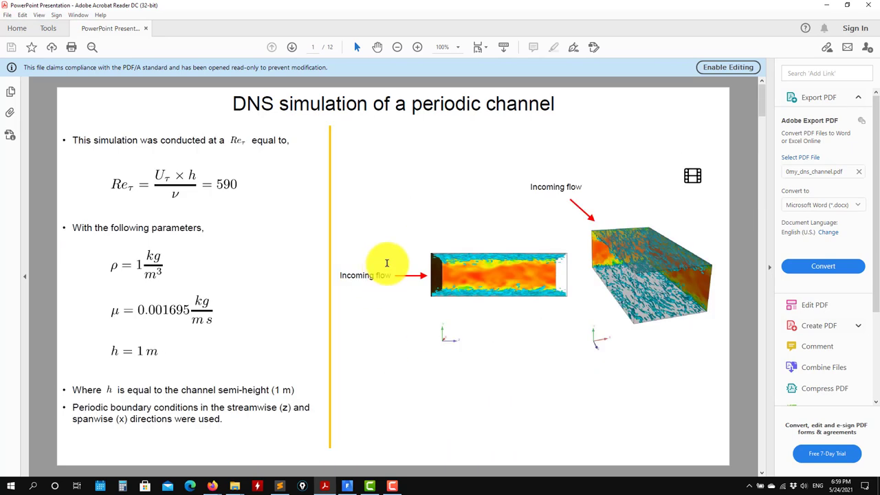
Switch from the presentation to the open Fluent session, checking the fluent_cases folder on the way.
click(830, 9)
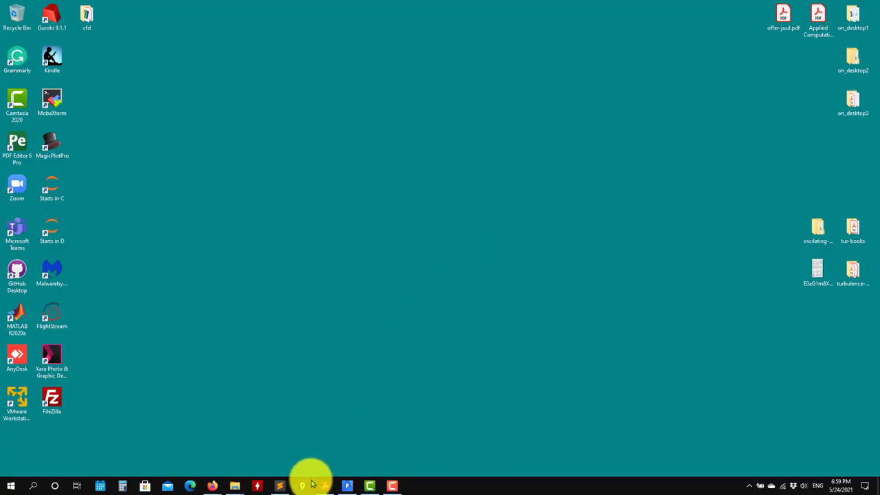
click(355, 487)
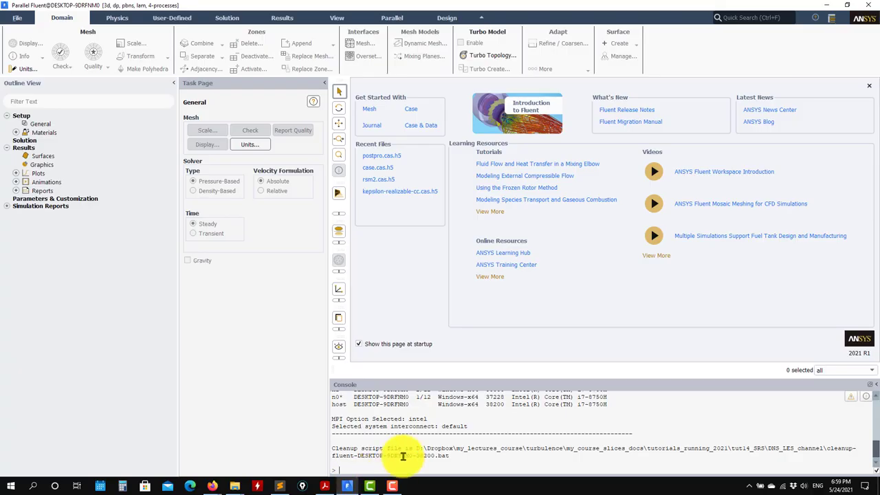
mouse_move(238, 488)
click(291, 459)
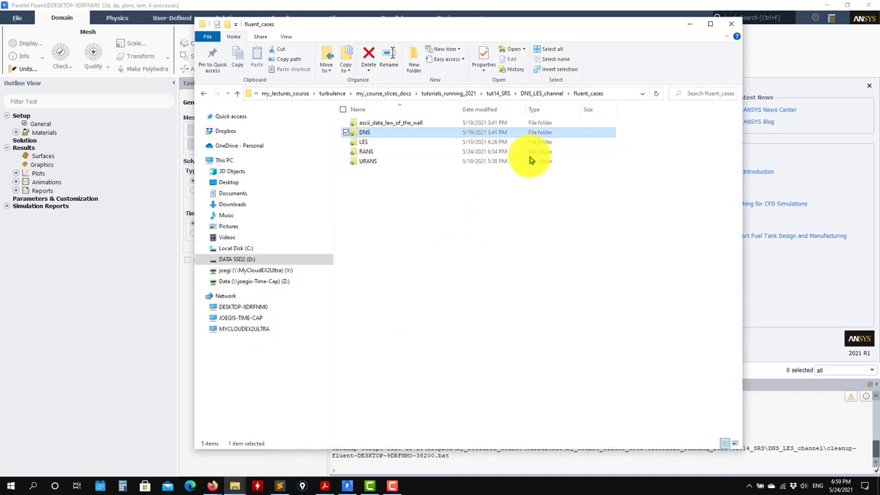
click(678, 20)
Check the DNS_LES_channel directory for the meshes_settings folder and return to Fluent.
click(17, 18)
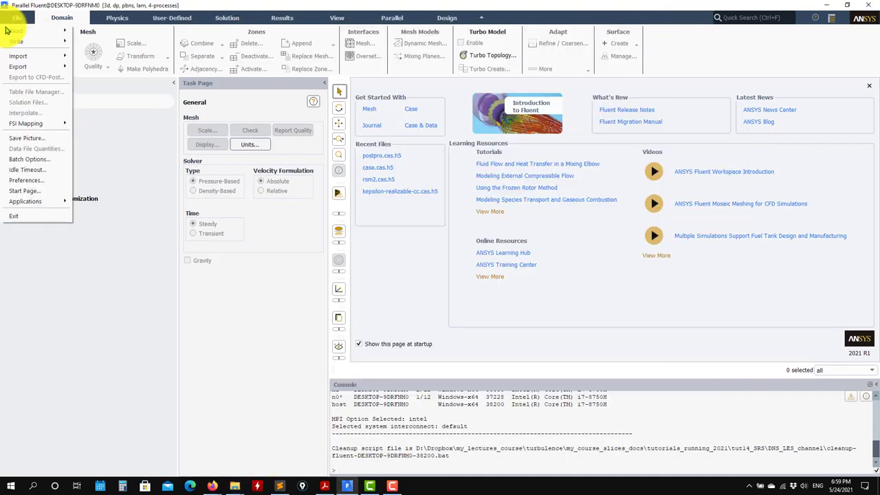
mouse_move(21, 31)
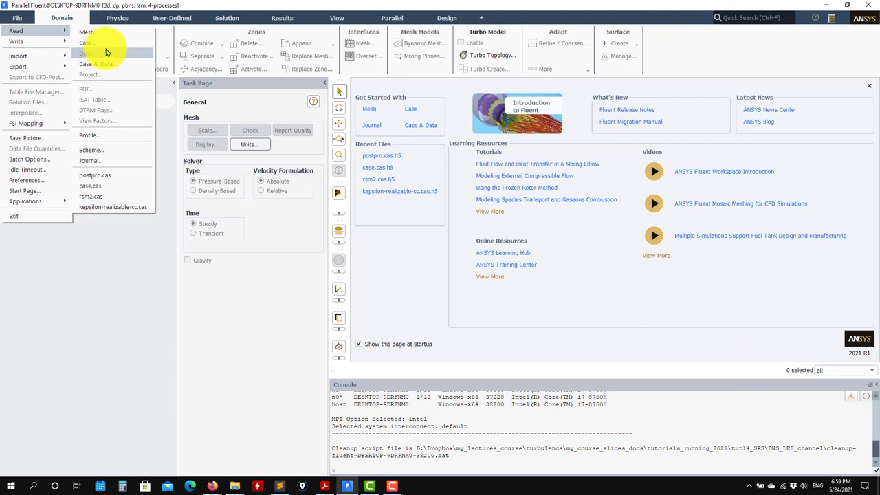
click(251, 419)
mouse_move(234, 485)
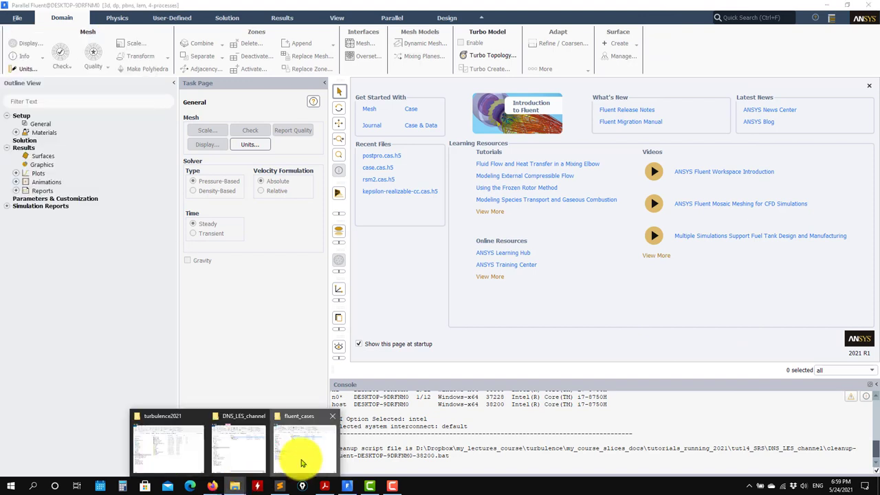
click(294, 458)
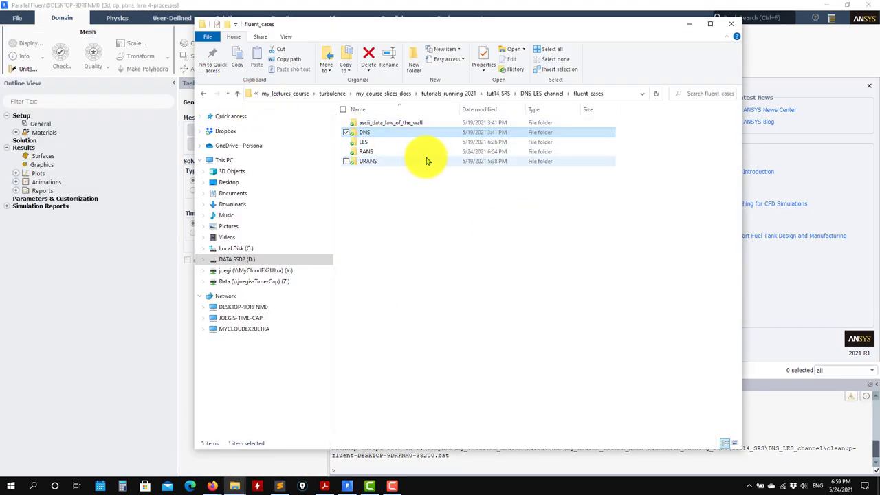
click(236, 93)
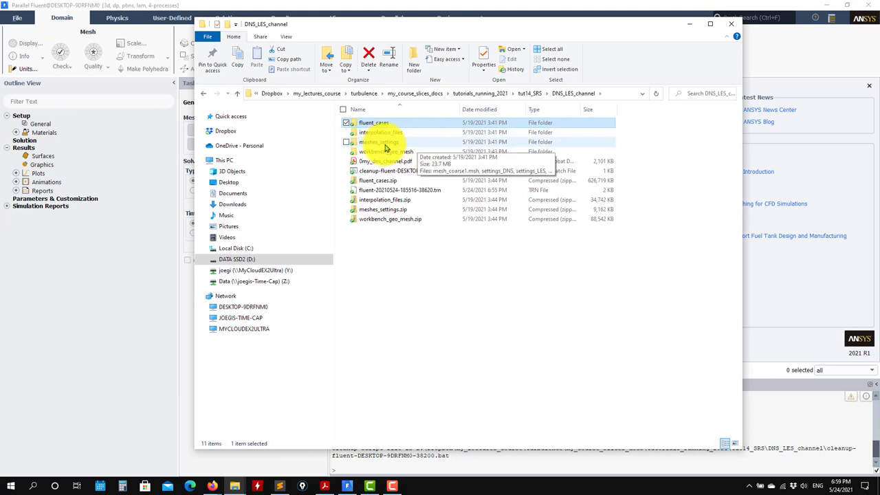
click(159, 379)
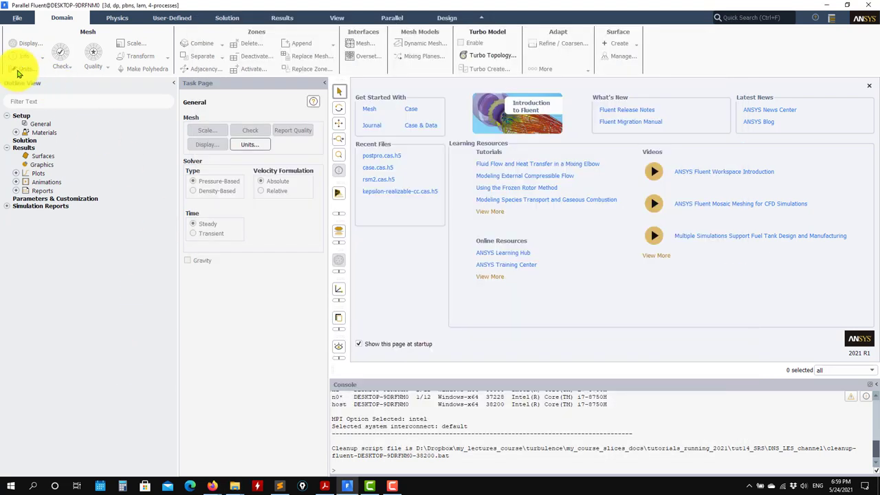
Read the mesh file mesh_coarse1.msh from the meshes_settings folder into Fluent.
click(17, 18)
mouse_move(23, 31)
click(81, 33)
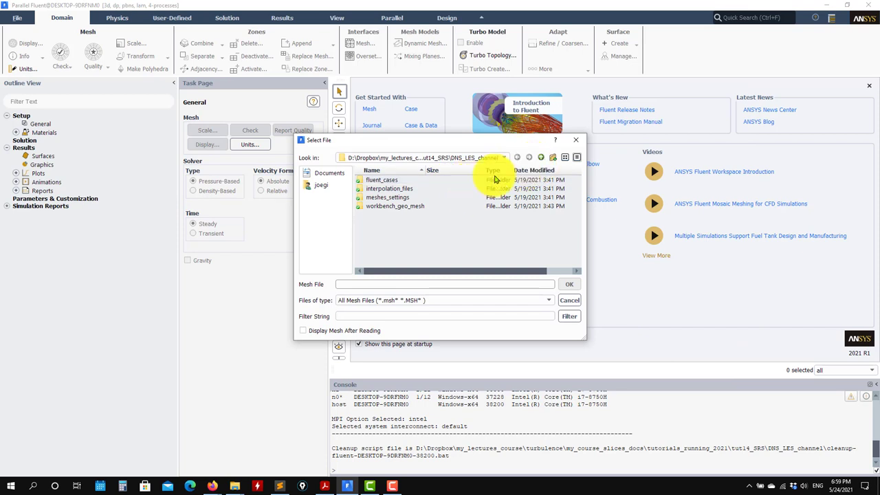
click(391, 199)
double_click(390, 199)
click(392, 182)
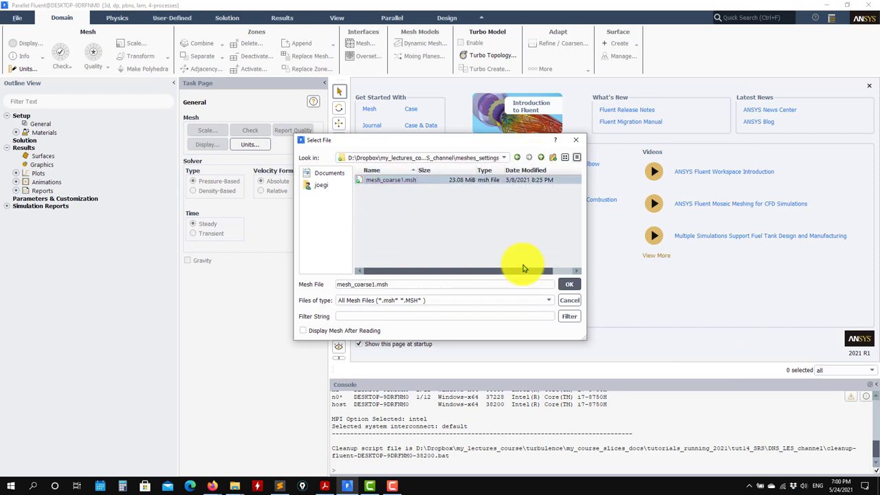
click(569, 284)
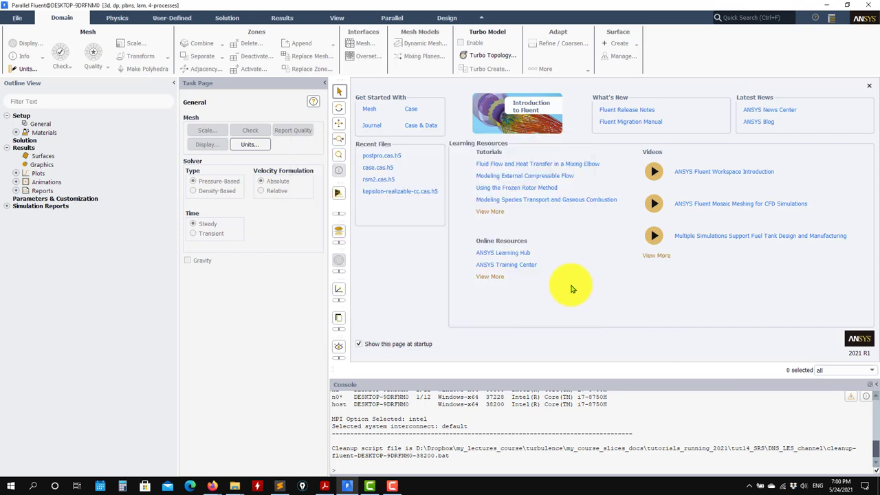
click(234, 486)
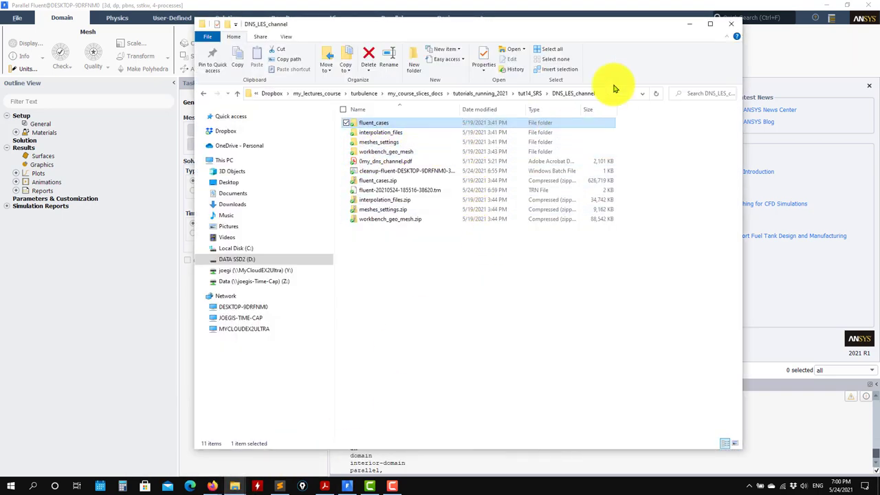
click(690, 24)
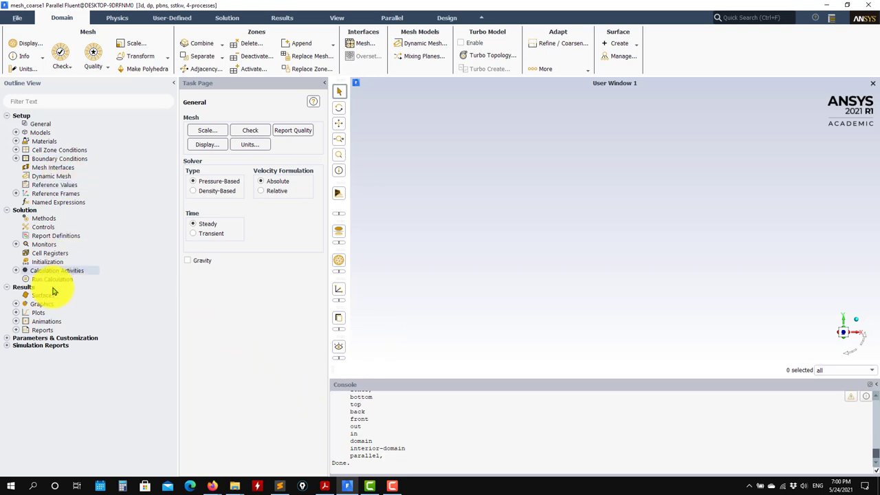
Display the faces of all boundary surfaces as mesh-1 and orbit to a three-dimensional view of the channel.
click(16, 304)
double_click(65, 314)
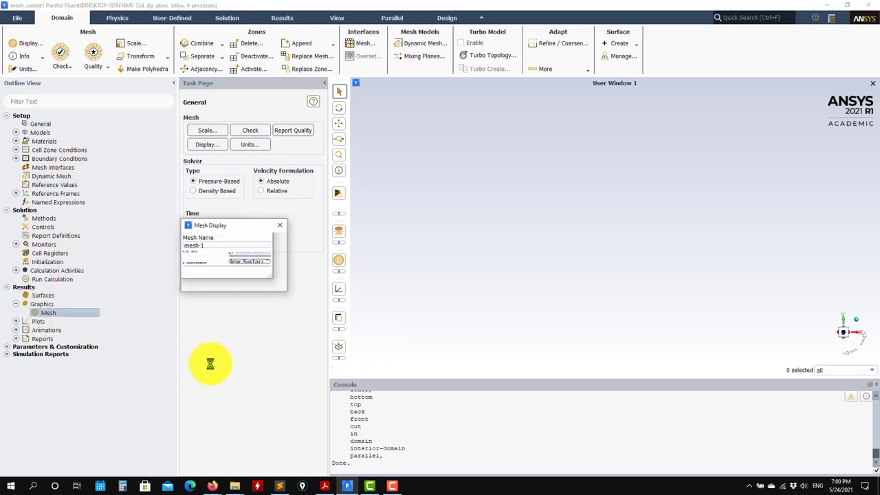
click(286, 460)
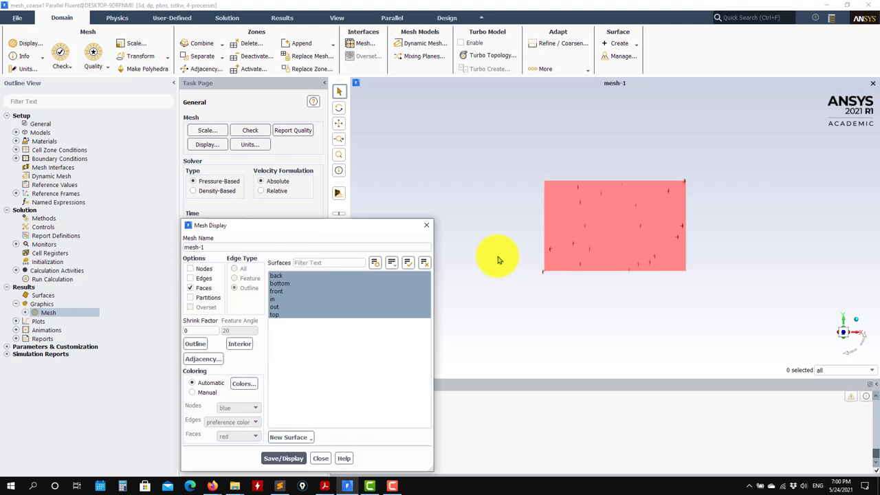
drag(732, 253, 385, 291)
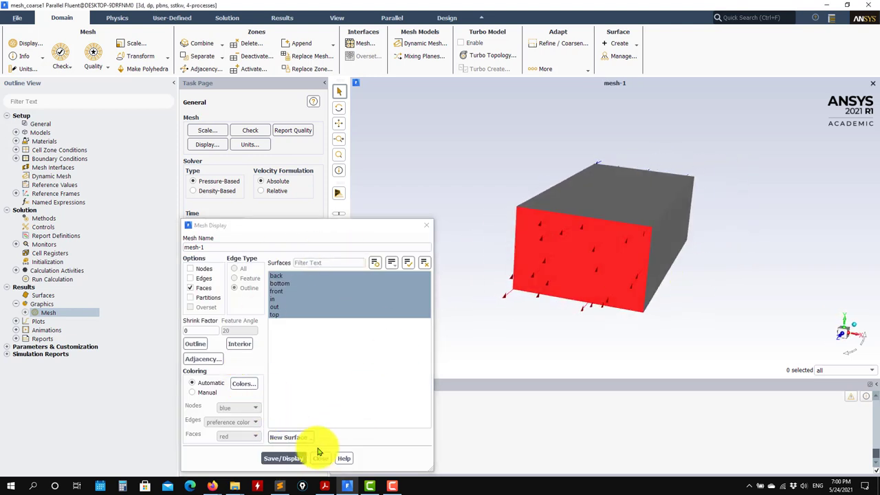
click(318, 459)
Examine the boundary condition zones and the types assigned to them, including the in and top zones.
click(28, 160)
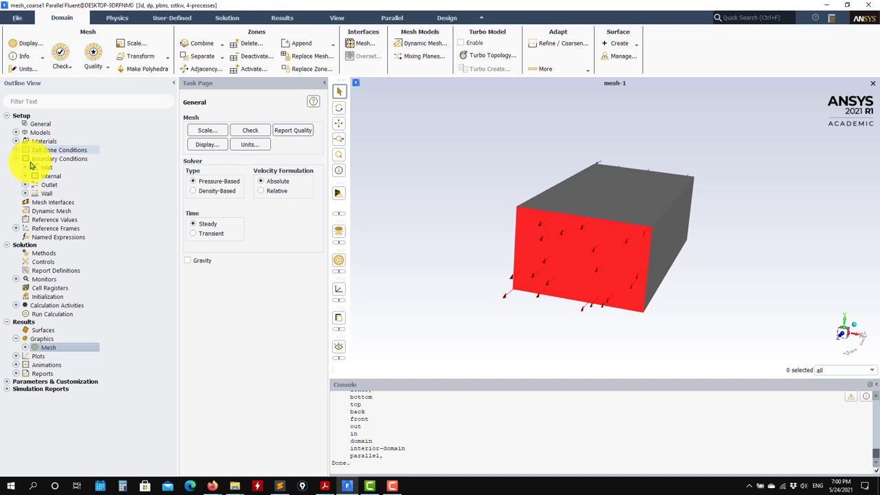
click(16, 159)
click(60, 159)
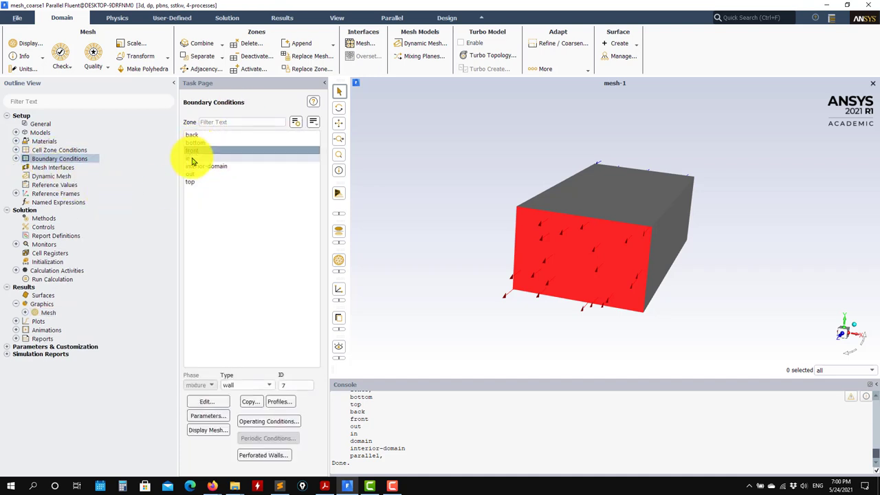
click(190, 159)
click(190, 182)
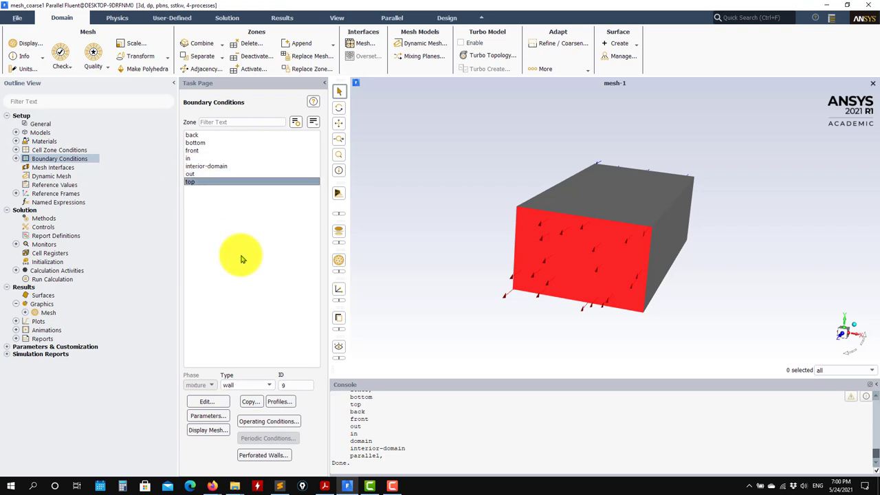
Expand the boundary conditions by type in the outline and enlarge the console area.
click(53, 193)
click(17, 160)
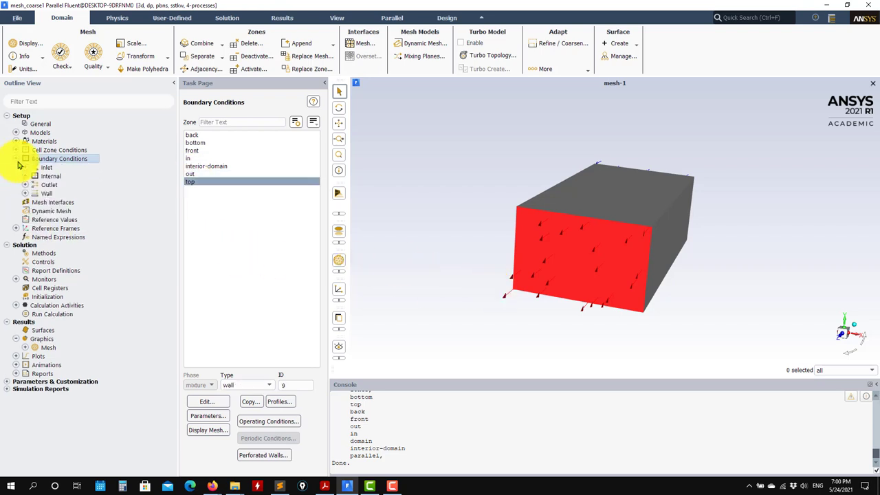
right_click(62, 165)
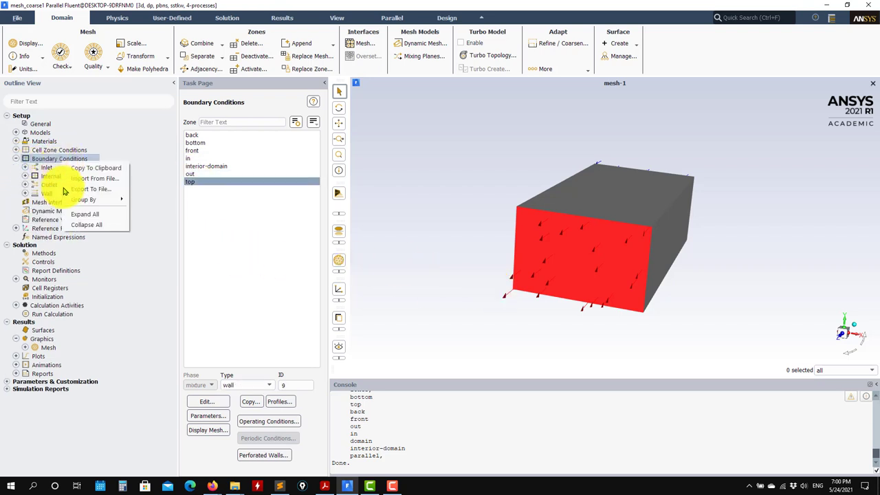
click(39, 164)
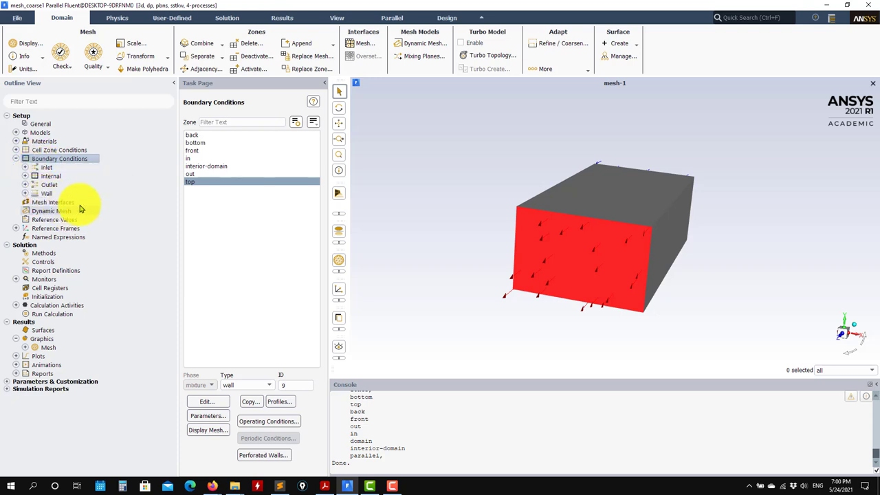
click(53, 203)
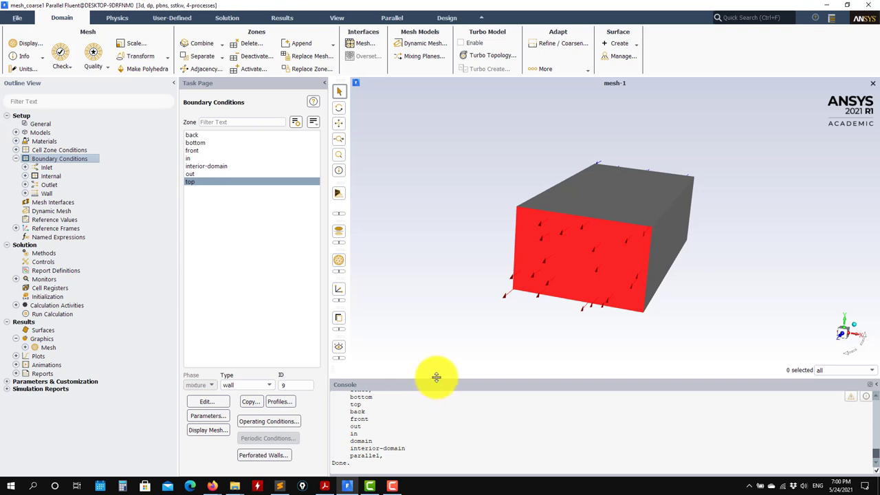
drag(436, 377, 435, 352)
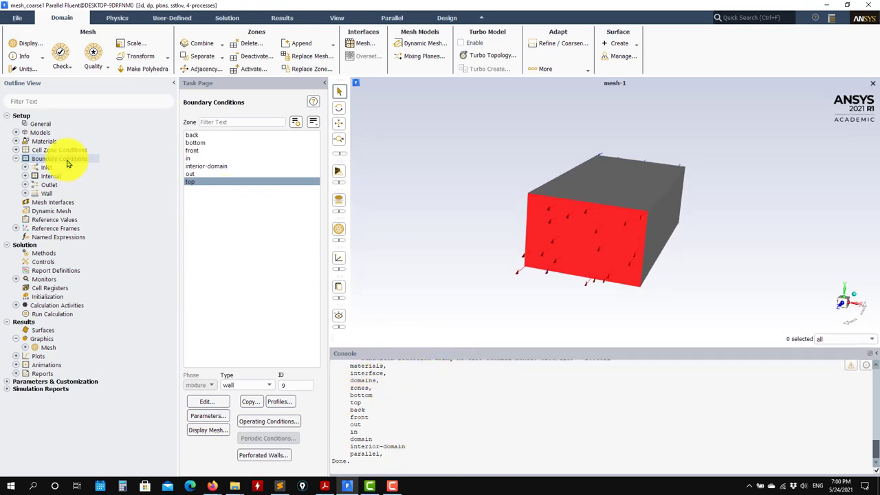
Check the zone IDs of the front and back boundaries while viewing the channel's side faces.
drag(534, 243, 576, 269)
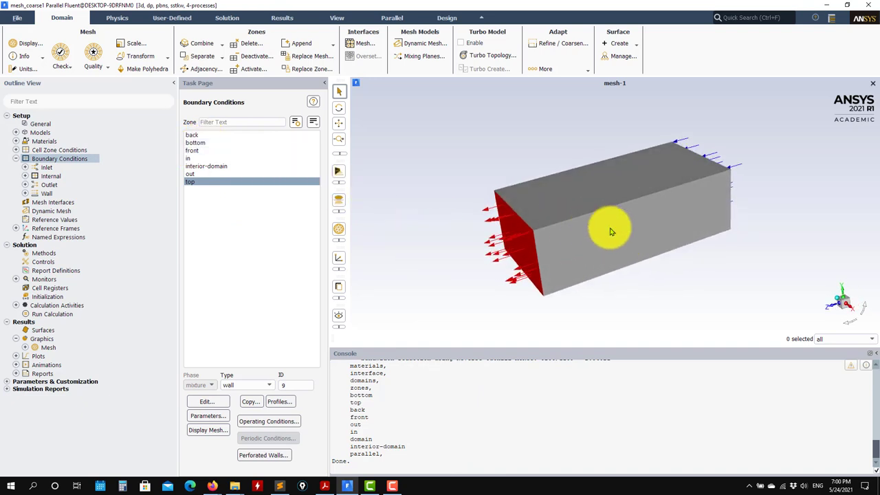
drag(609, 230, 841, 230)
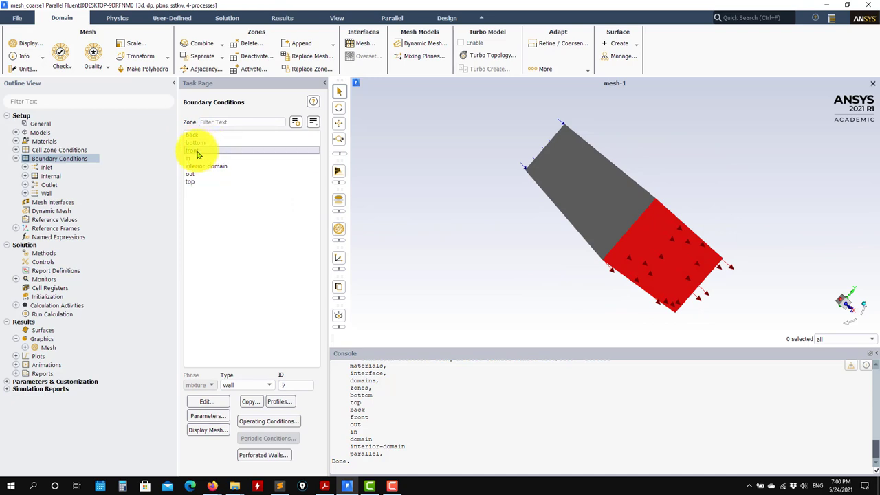
click(200, 150)
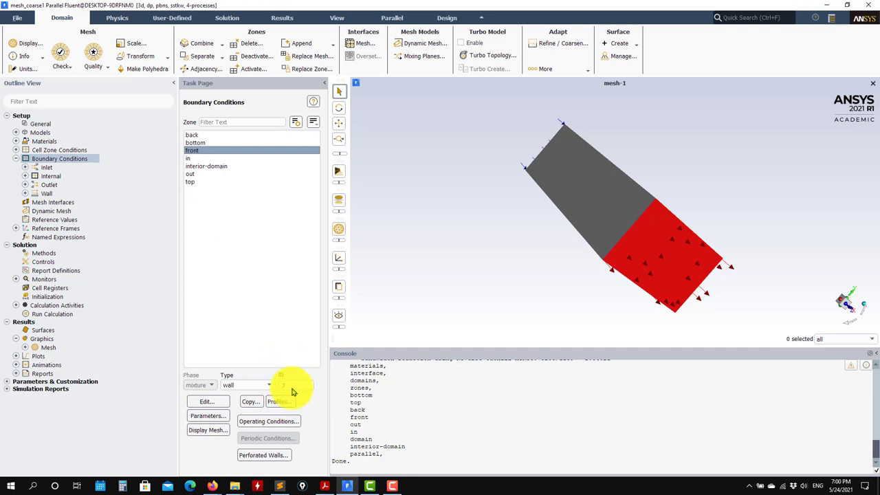
click(198, 135)
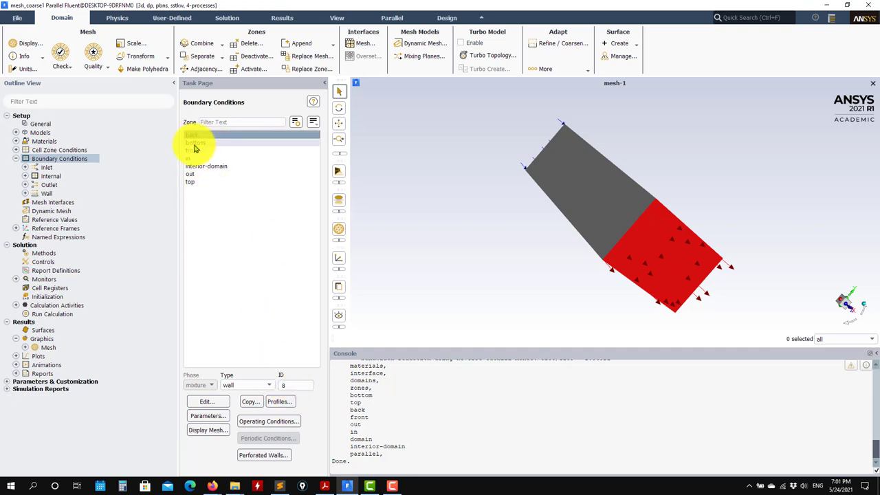
click(196, 149)
drag(367, 311, 481, 187)
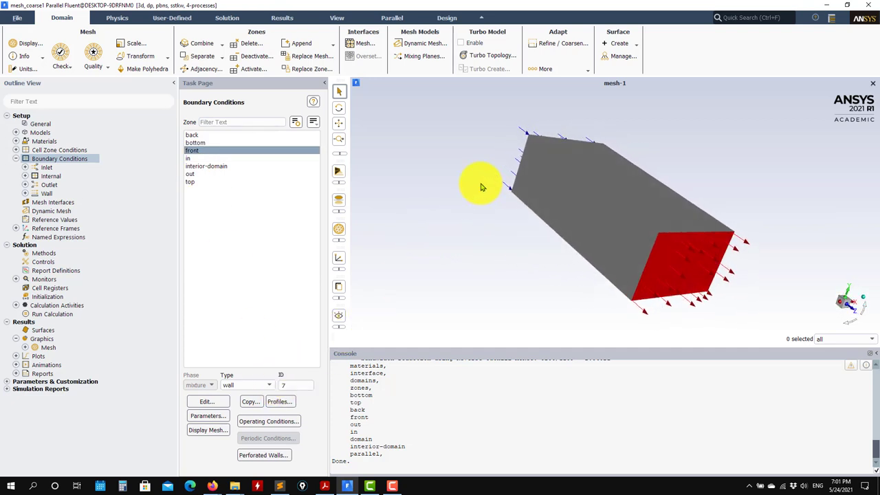
Enter define/boundary-conditions in the console and list its commands.
click(432, 397)
key(Return)
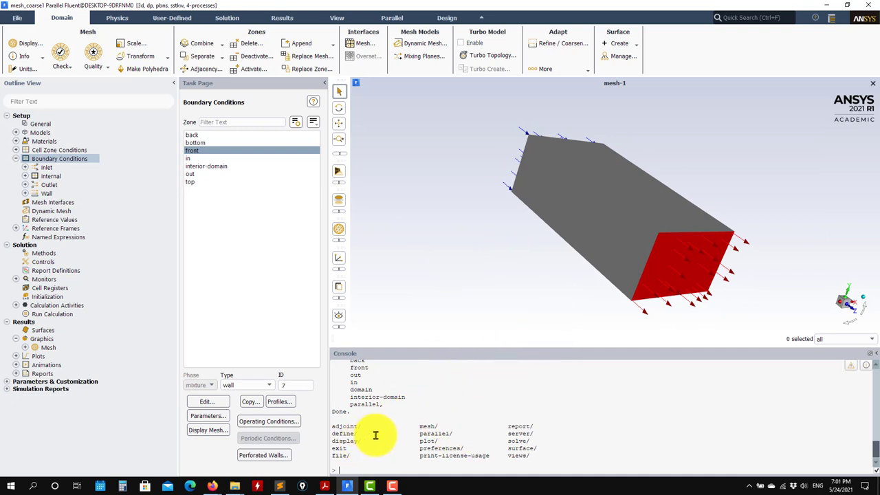
text(define)
key(Return)
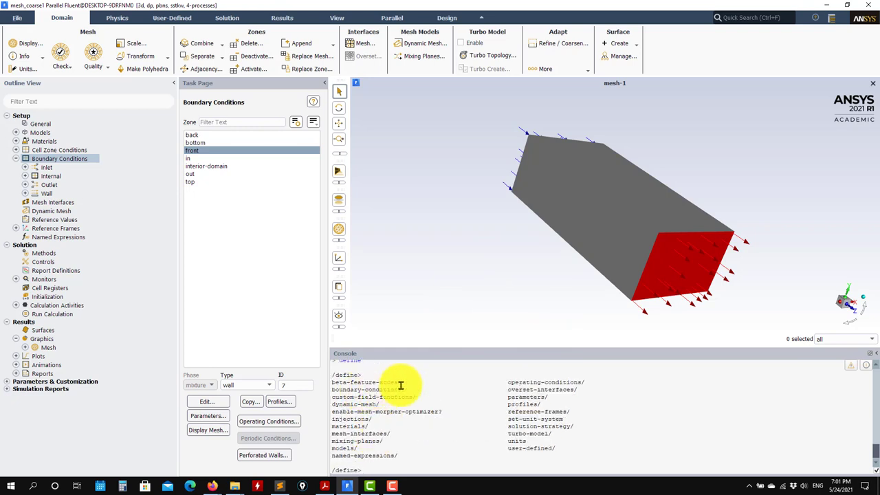
text(bounda)
key(Return)
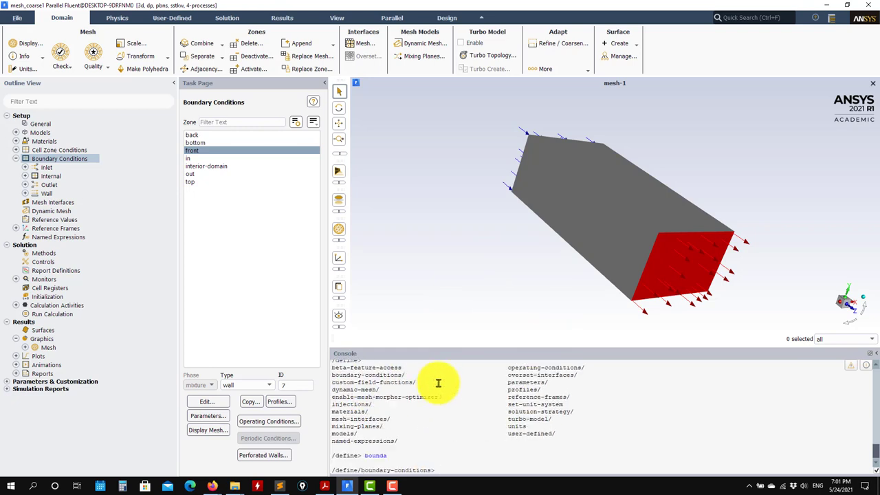
key(Return)
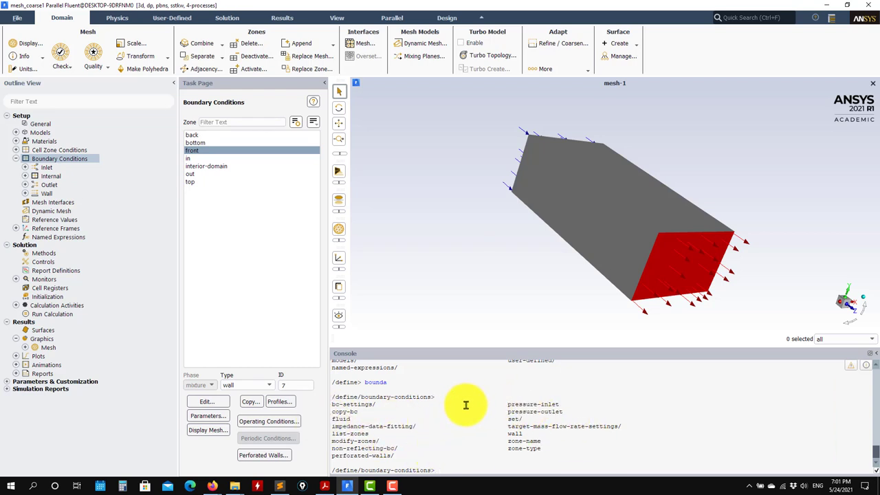
Enter the modify-zones submenu in the console, list its commands and locate make-periodic.
key(Return)
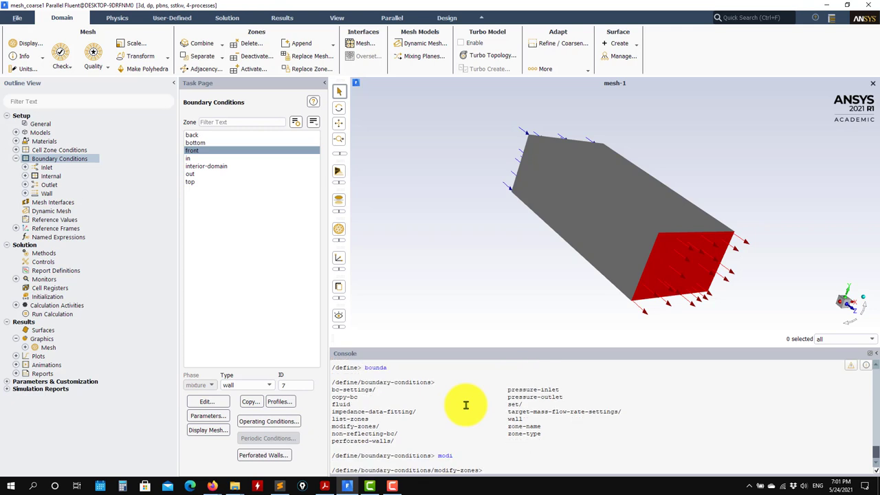
key(Return)
scroll(448, 438, up, 5)
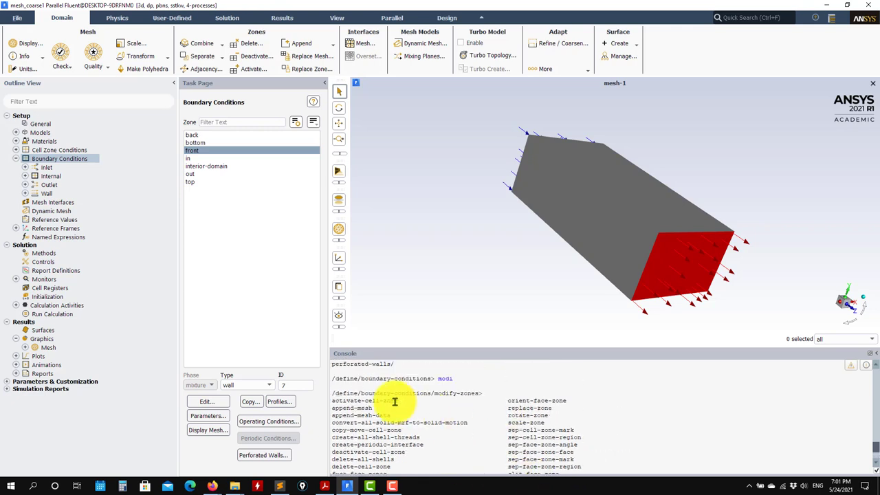
scroll(387, 395, down, 2)
scroll(386, 395, down, 2)
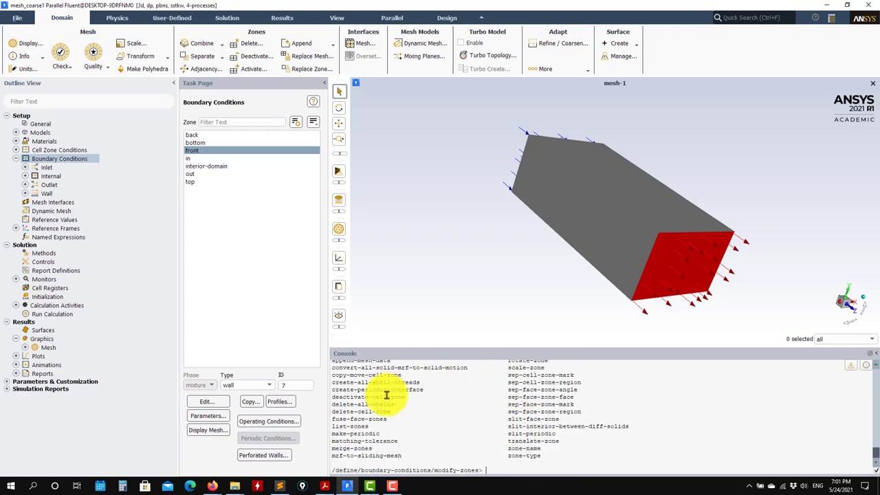
drag(380, 434, 324, 434)
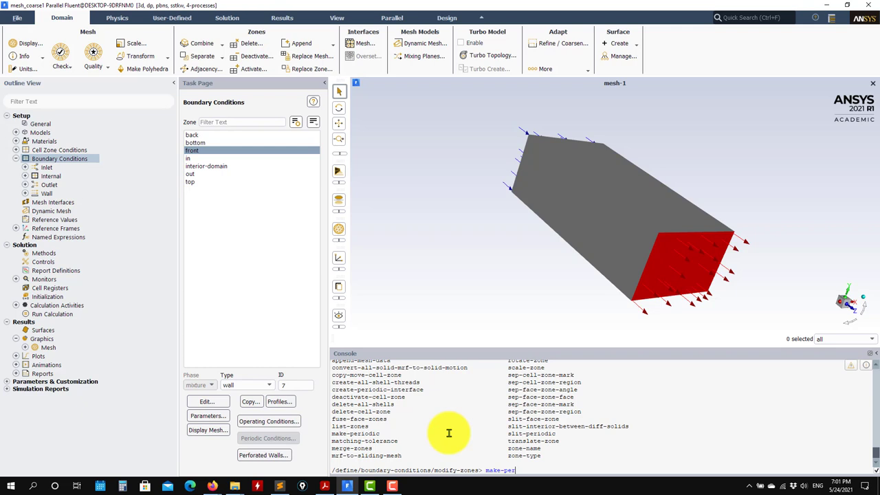
Run make-periodic with zone 8 (back) as the periodic zone and zone 7 (front) as the shadow zone.
key(Return)
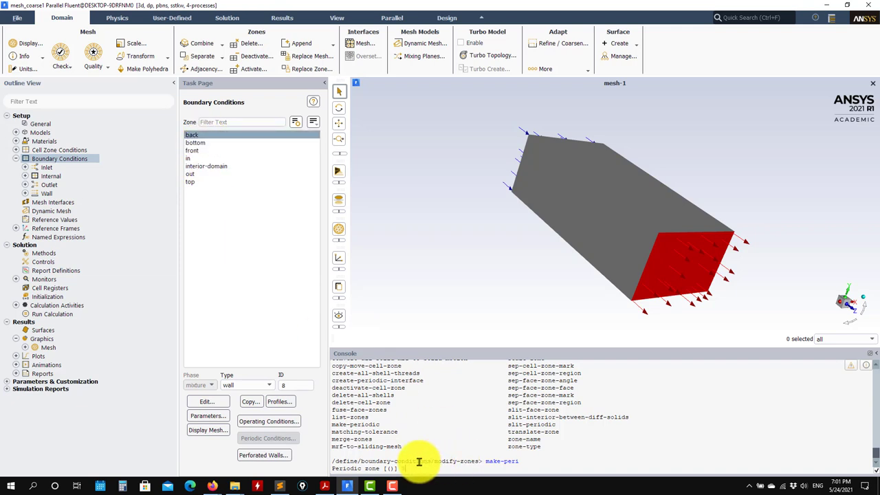
text(8)
key(Return)
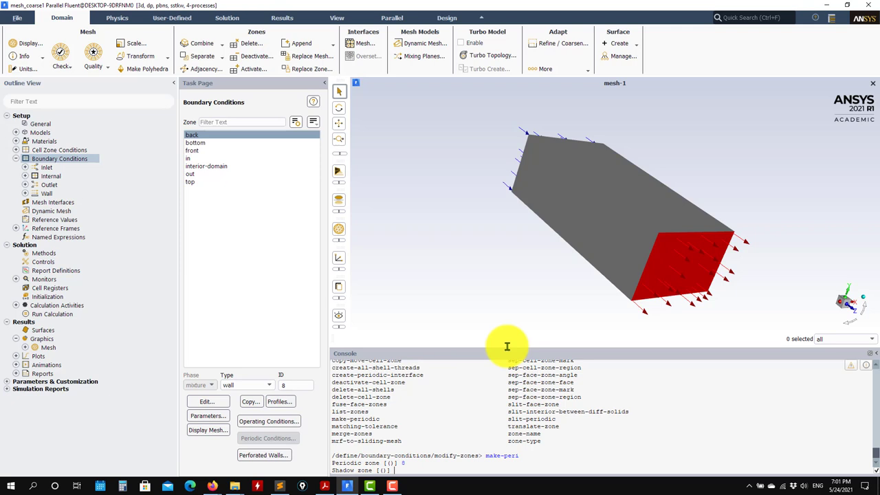
drag(702, 250, 399, 204)
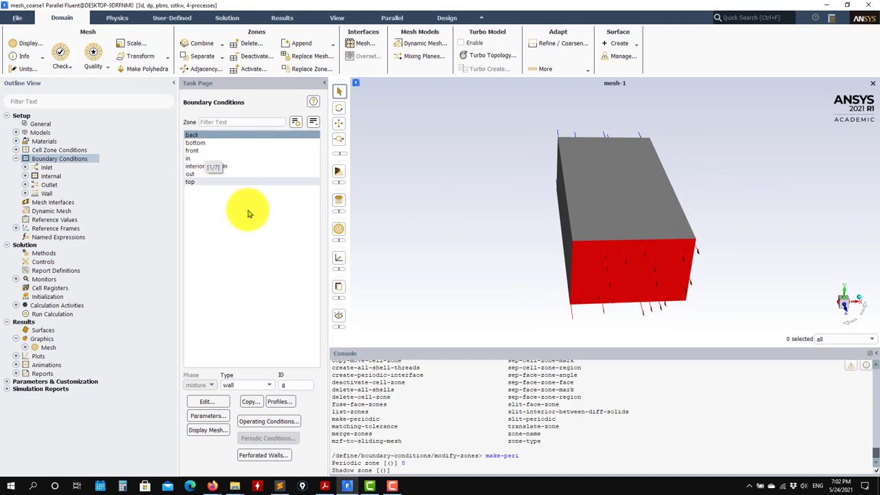
drag(472, 271, 639, 202)
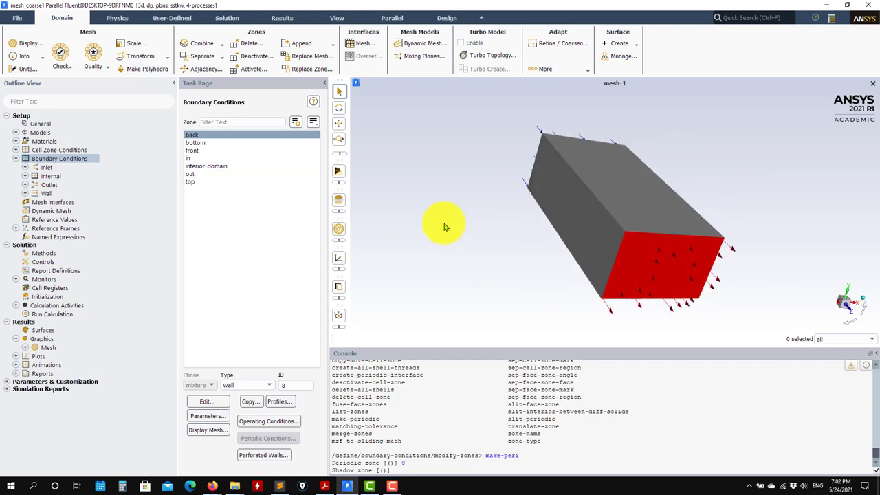
click(201, 151)
click(443, 467)
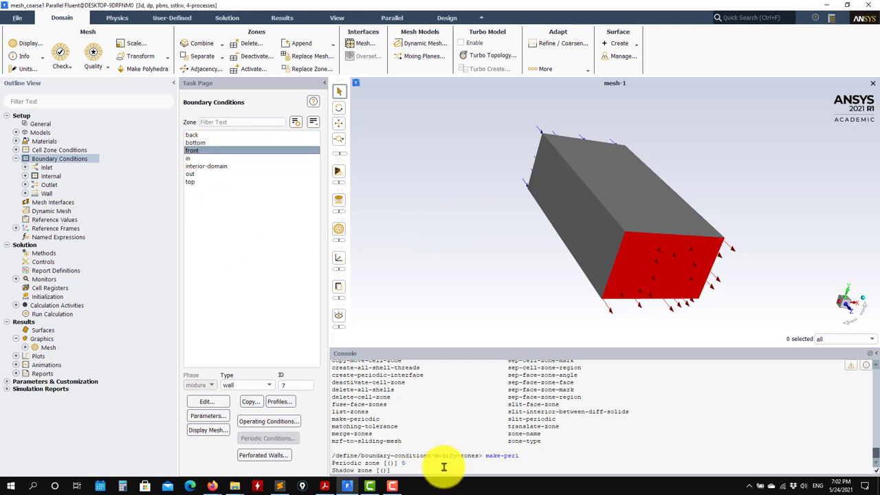
text(7)
key(Return)
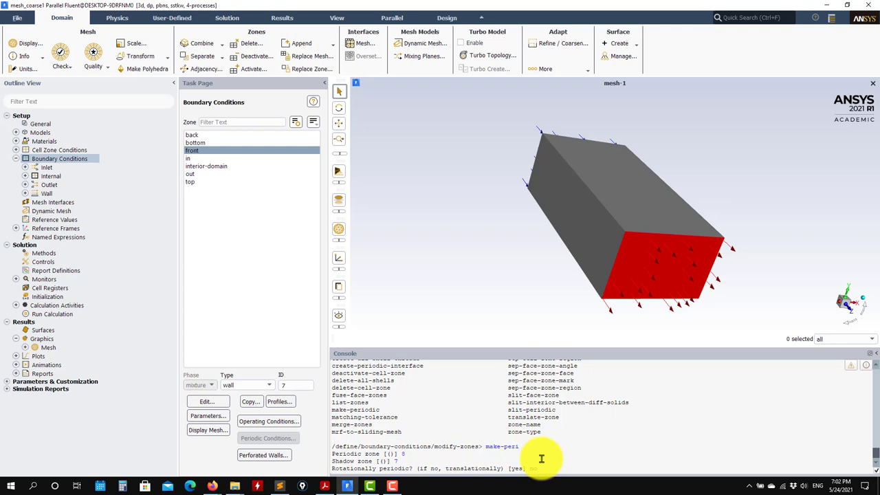
Make the zone pair translationally periodic, confirm creating the periodic zones and auto-detect the translation vector.
key(Return)
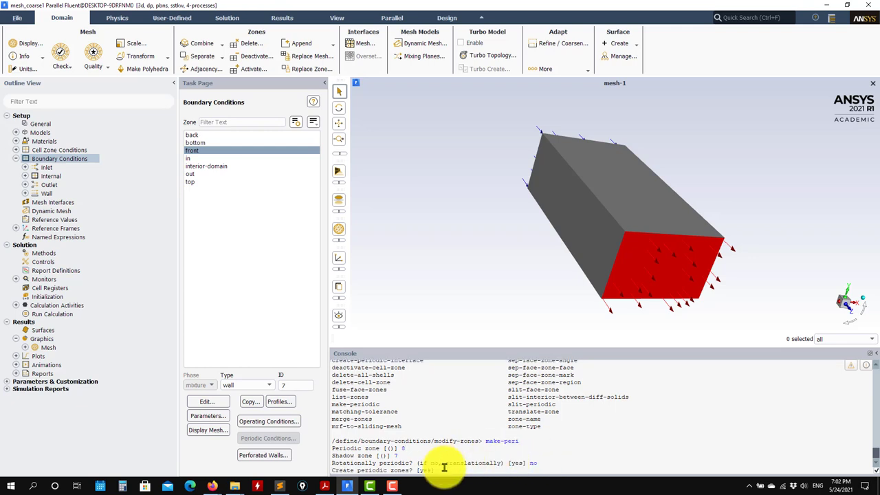
key(Return)
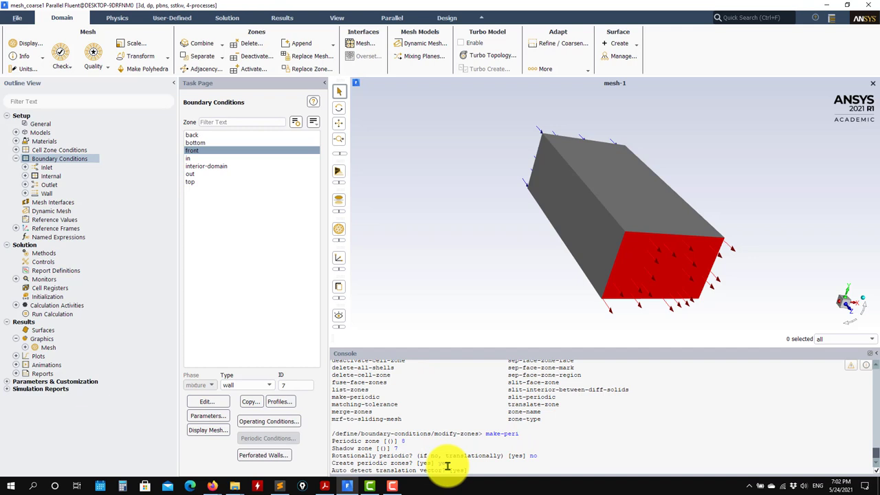
drag(683, 236, 655, 232)
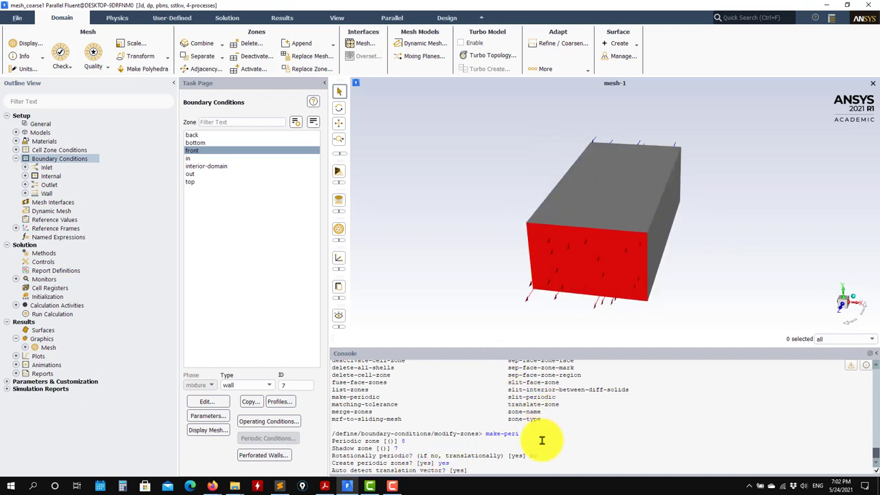
text(yes)
key(Return)
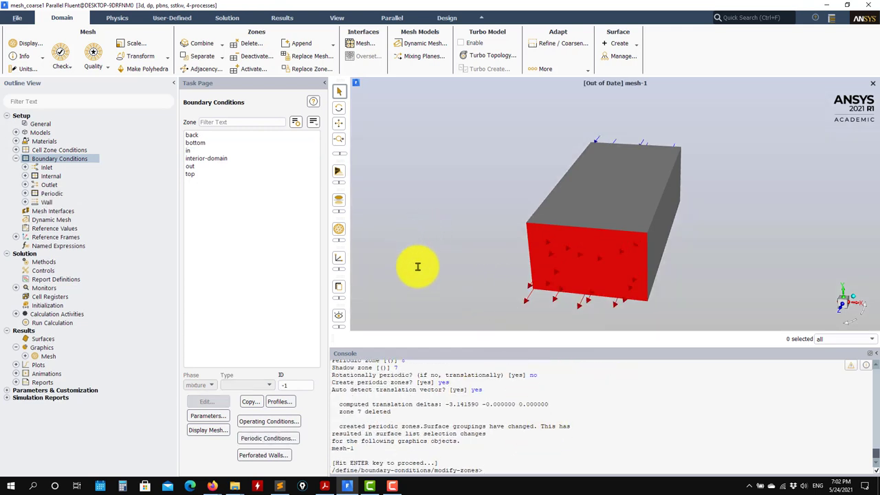
Redisplay mesh-1 with the updated set of surfaces.
drag(418, 266, 520, 245)
click(25, 357)
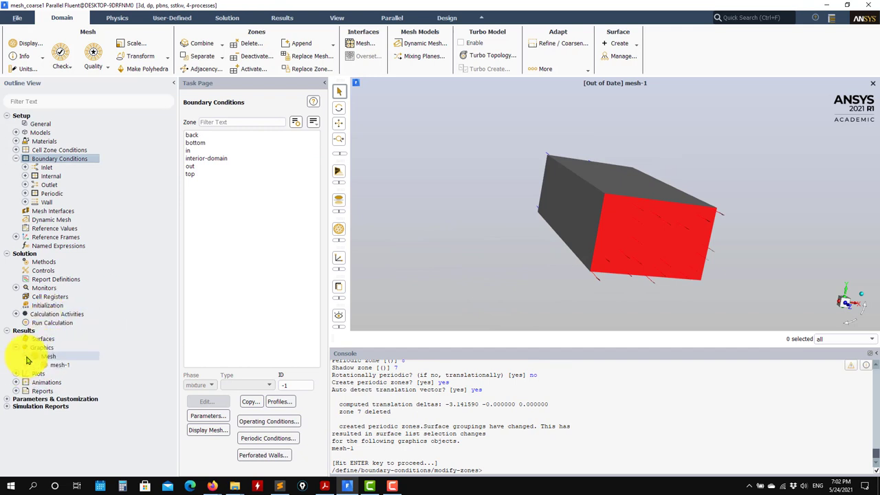
click(284, 458)
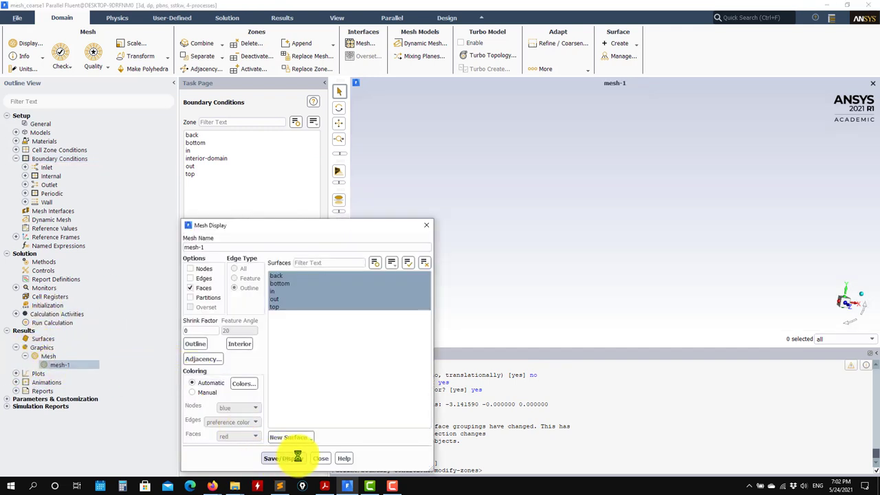
drag(697, 285, 585, 296)
Add edges to the mesh-1 display and inspect the mesh on both periodic sides of the channel.
click(190, 278)
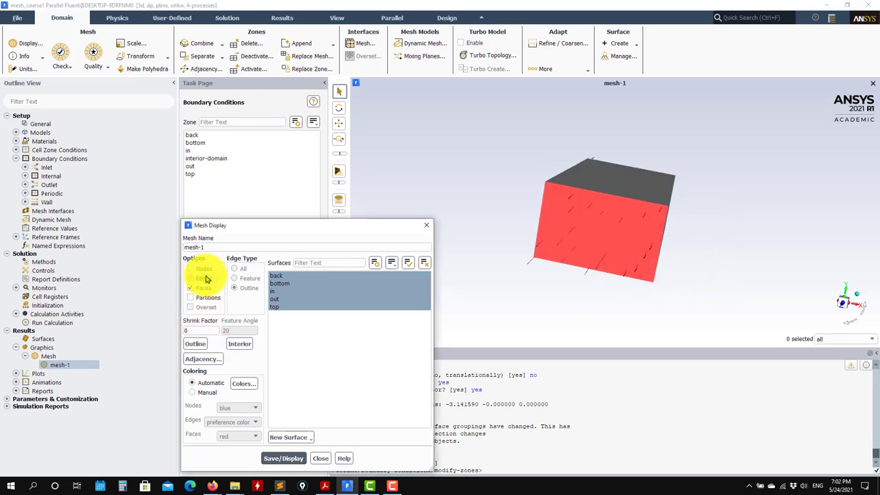
click(283, 458)
drag(678, 236, 377, 257)
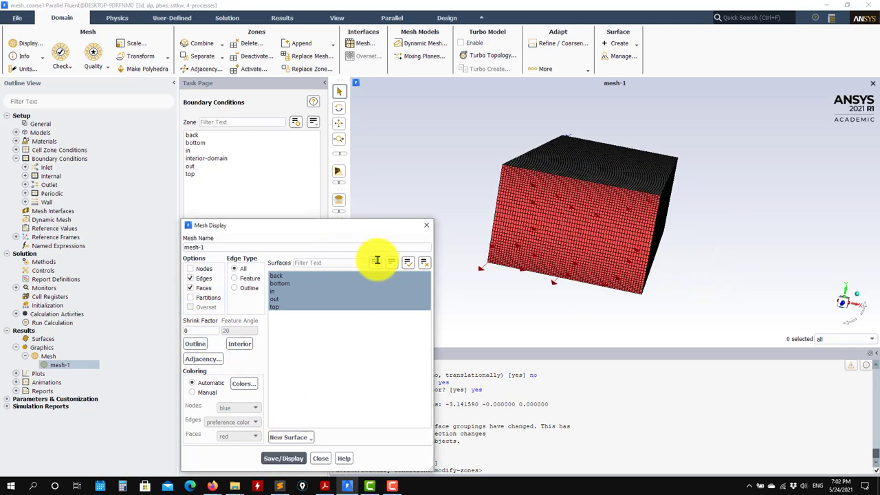
drag(472, 237, 612, 240)
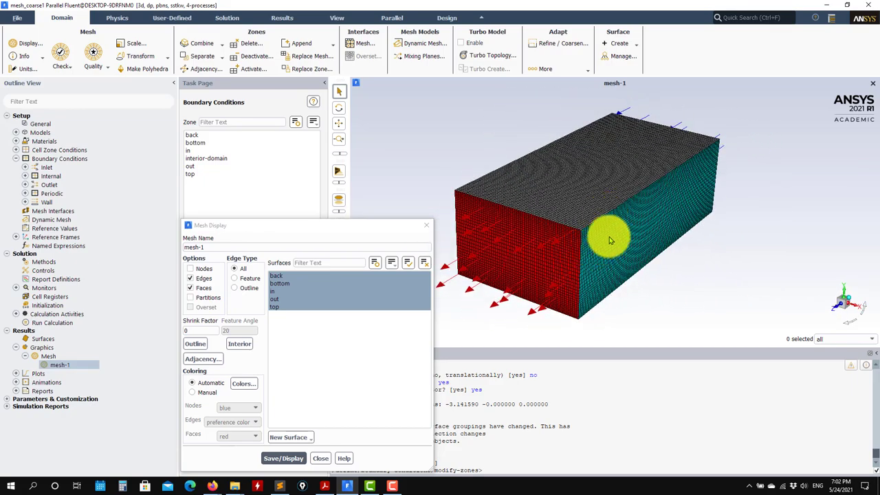
drag(521, 190, 601, 202)
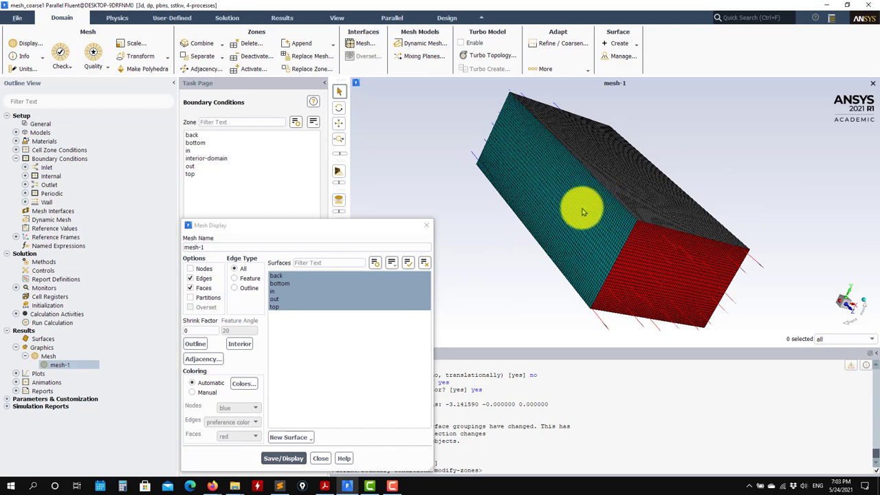
drag(574, 215, 637, 223)
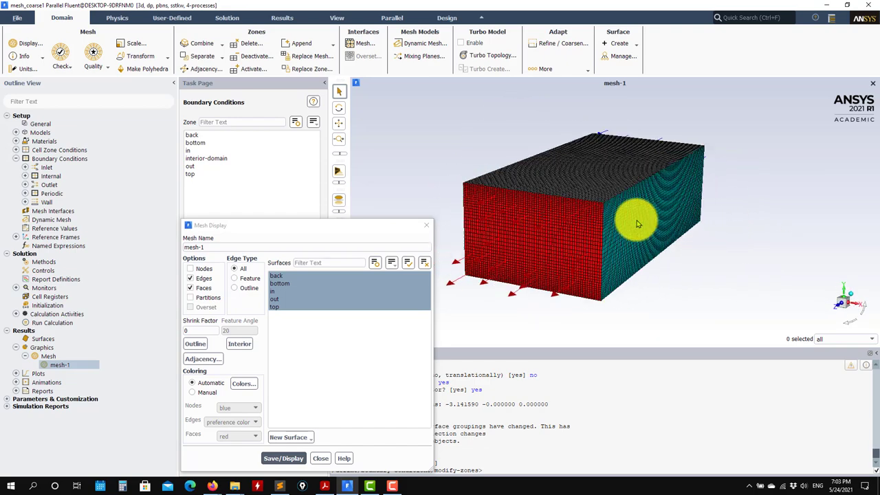
Close the mesh display settings and look over the mesh interfaces setup without creating an interface.
click(320, 457)
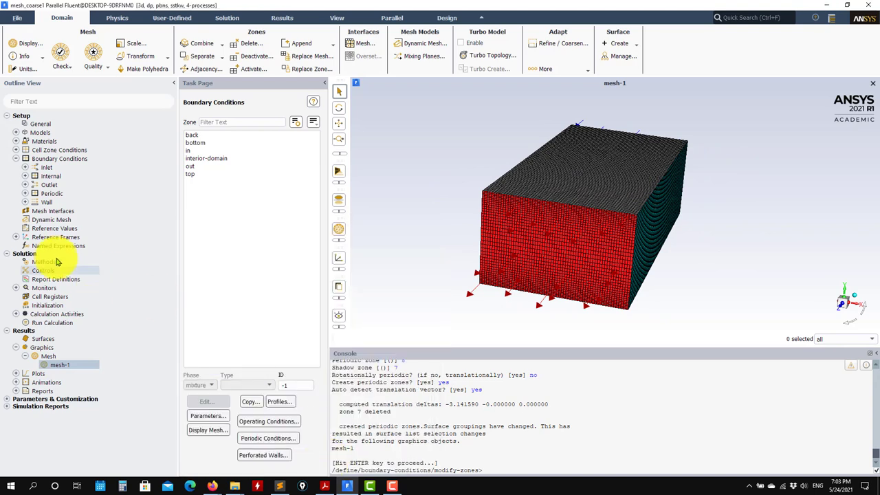
double_click(58, 213)
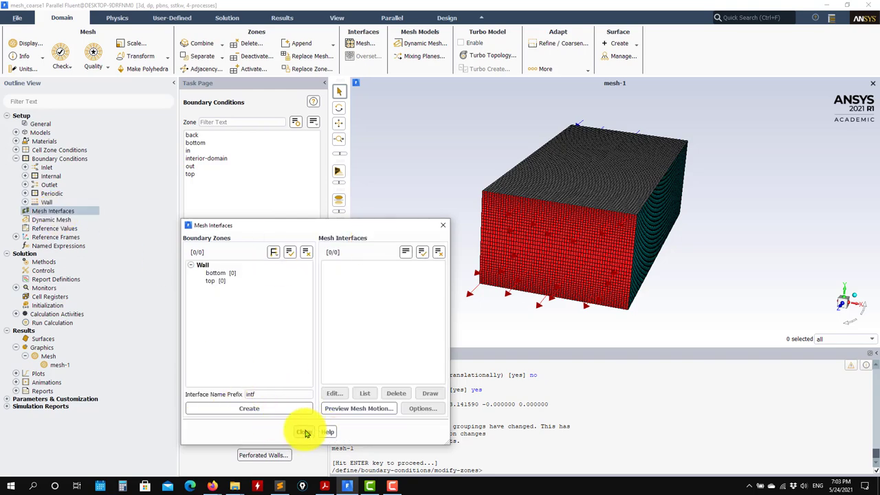
click(303, 432)
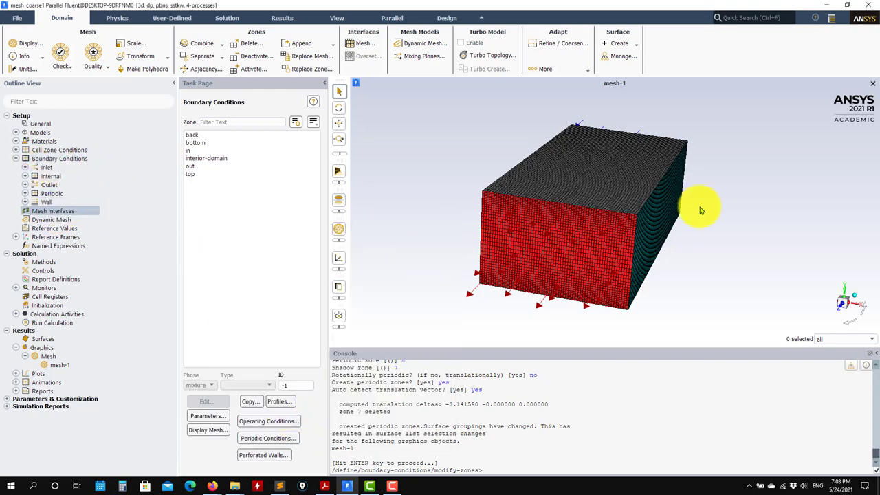
Run make-periodic in the console with zone 5 (in) as the periodic zone and zone 6 (out) as the shadow zone.
drag(695, 202, 271, 215)
drag(534, 209, 335, 249)
key(Return)
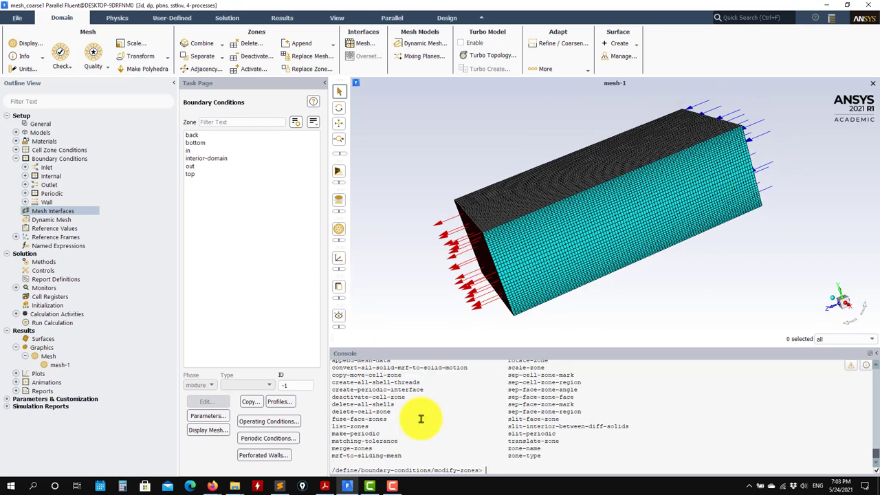
key(Return)
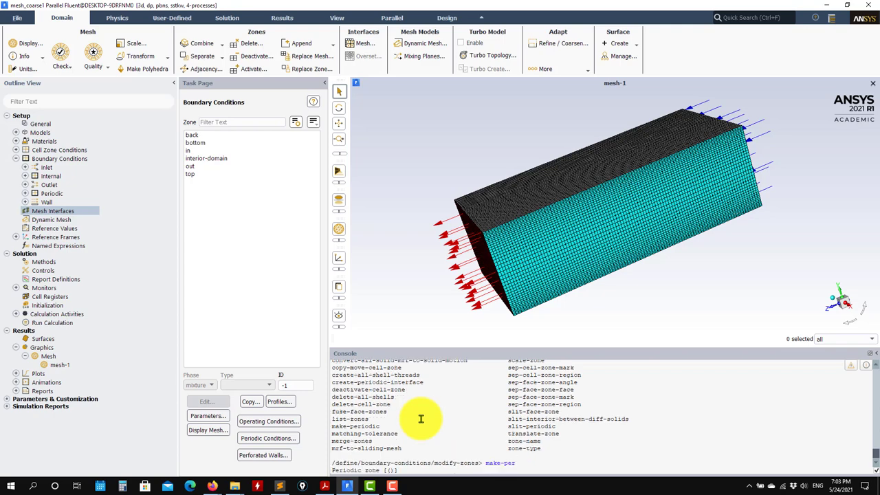
click(201, 151)
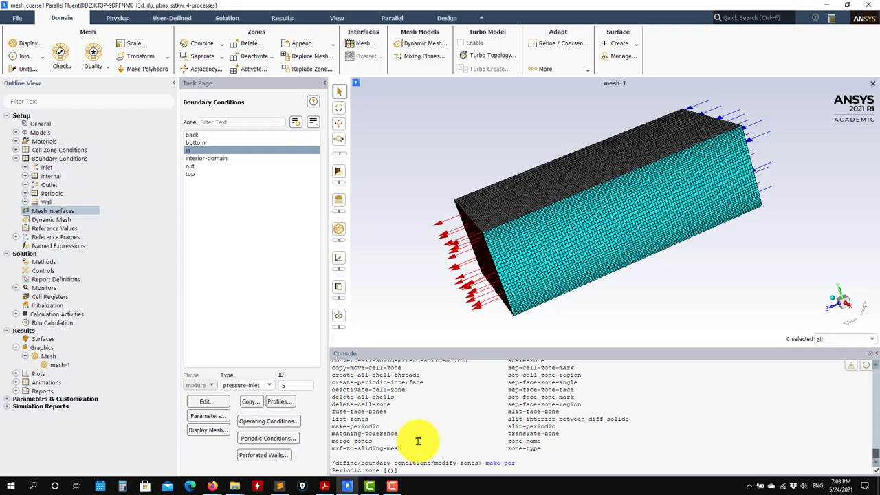
text(5)
key(Return)
click(202, 166)
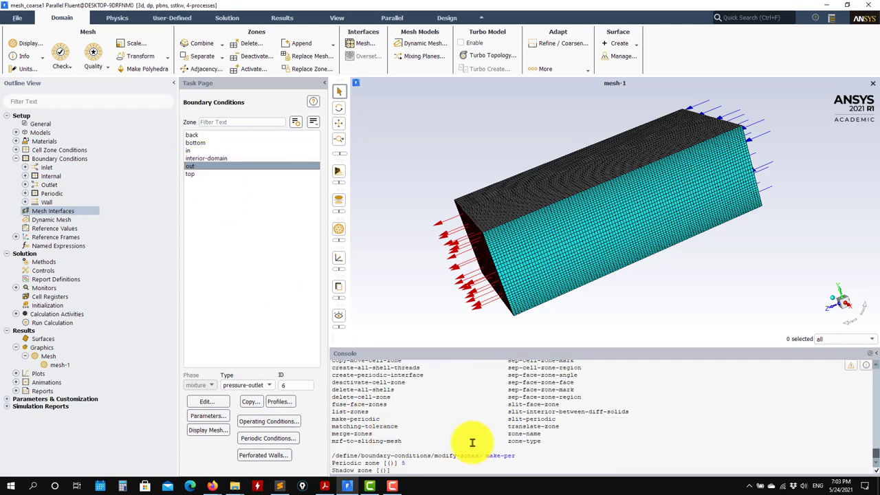
key(Return)
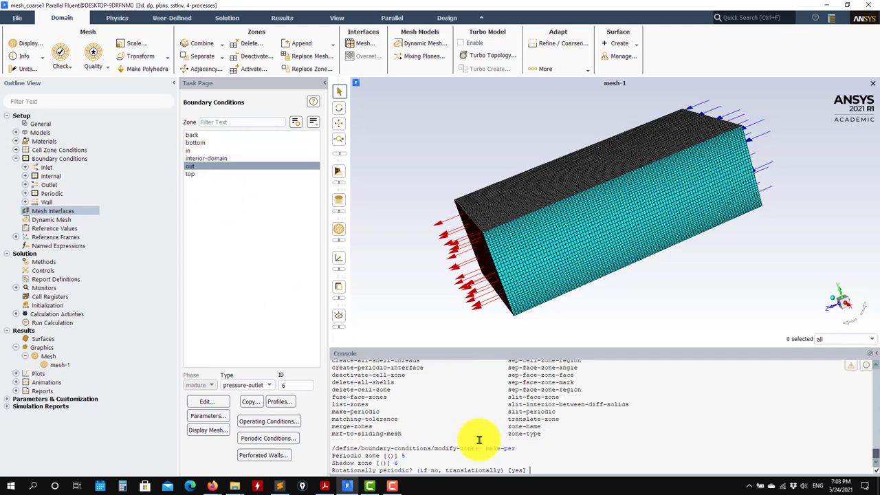
Make the in/out pair translationally periodic, confirm creating the periodic zones and auto-detect the translation vector.
text(no)
key(Return)
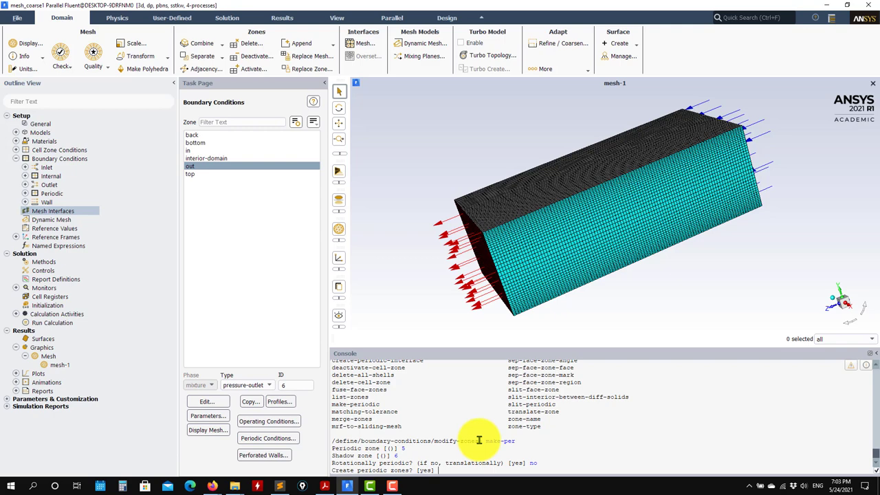
text(yes)
key(Return)
text(yes)
key(Return)
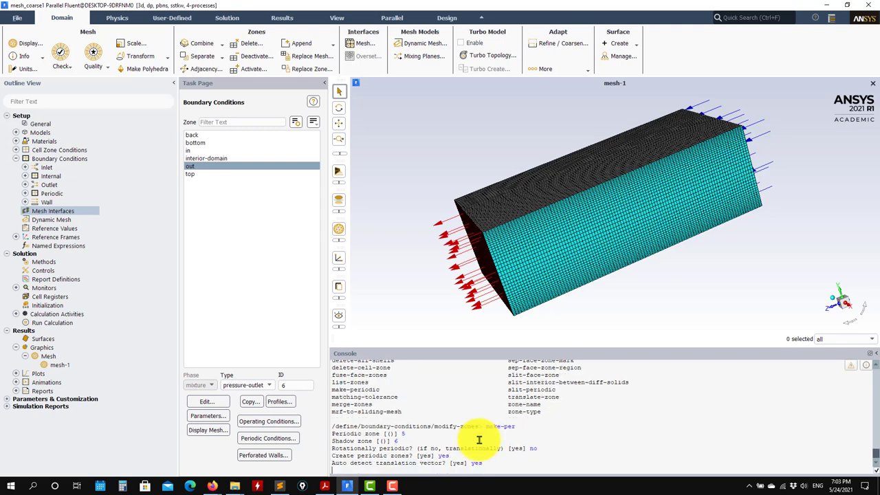
key(Return)
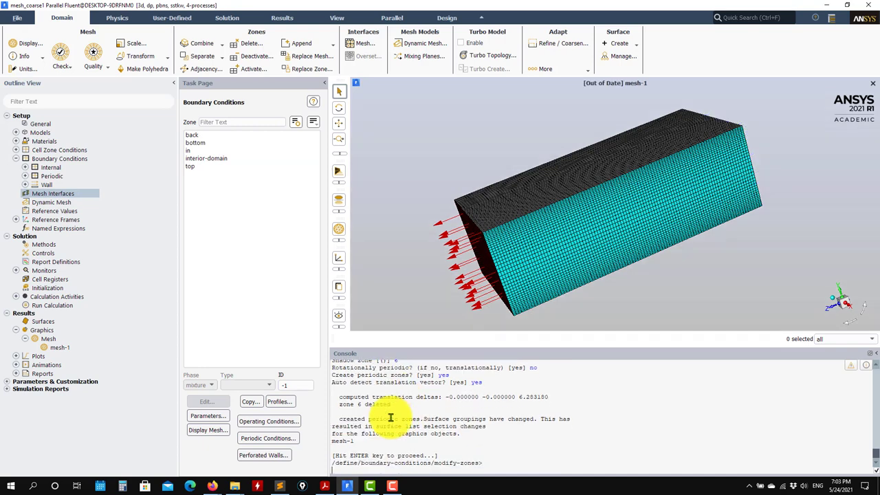
key(Return)
Redisplay mesh-1 with its updated surface list and close the mesh display settings.
click(59, 348)
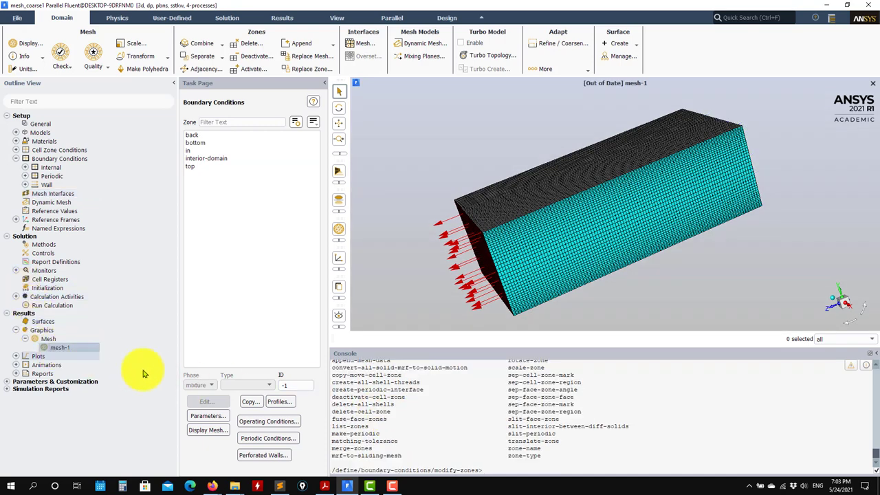
click(278, 458)
drag(678, 202, 635, 235)
click(320, 458)
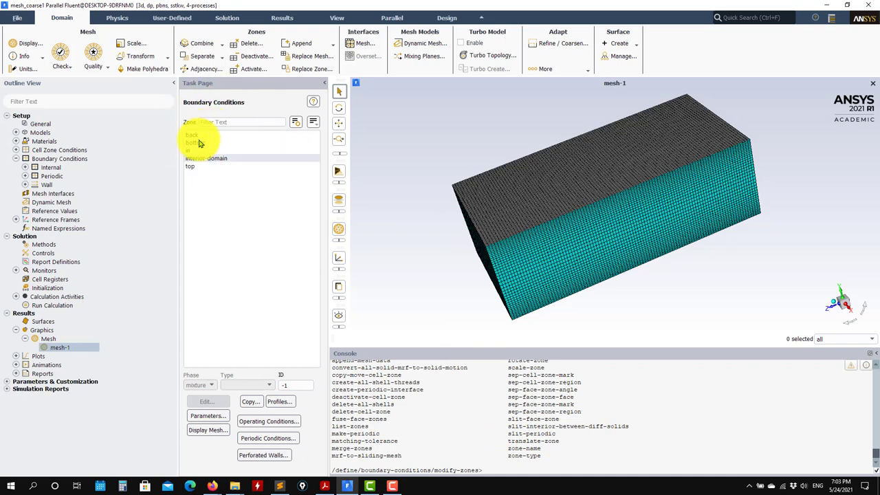
drag(515, 192, 158, 182)
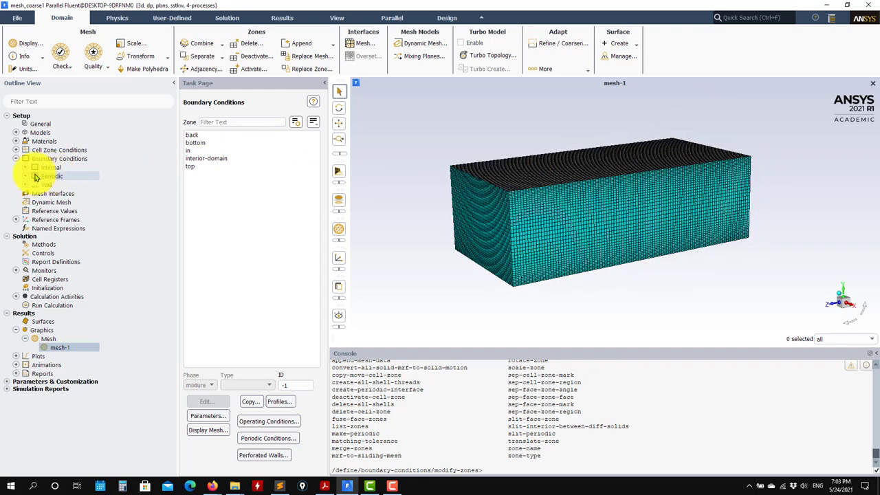
Examine the periodic and wall boundary zones of the channel and compare them with the displayed mesh.
click(25, 176)
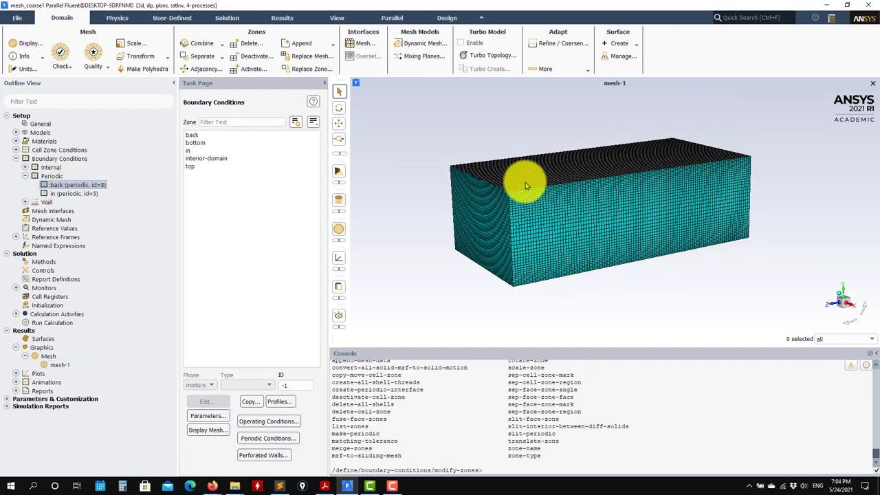
drag(526, 183, 581, 217)
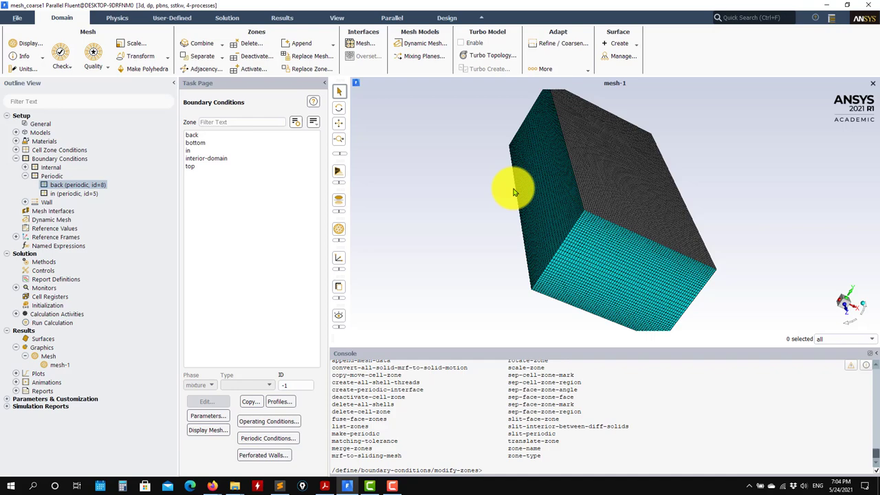
drag(390, 231, 558, 158)
click(79, 194)
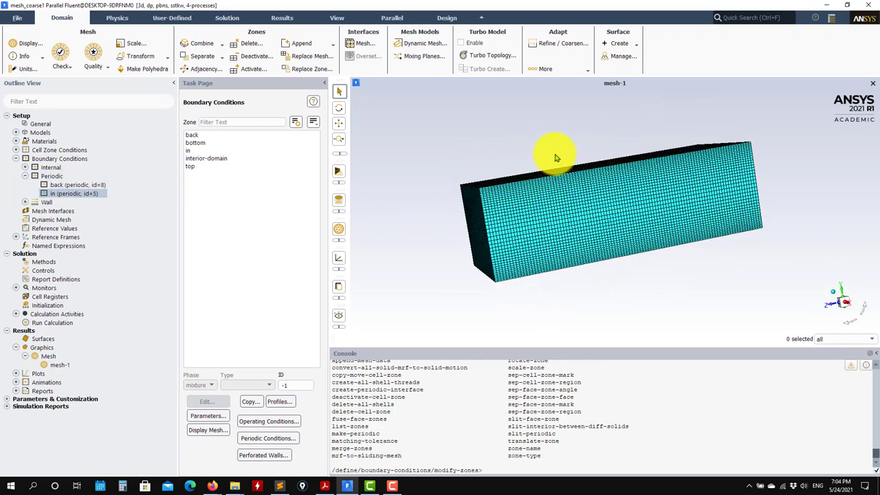
click(27, 202)
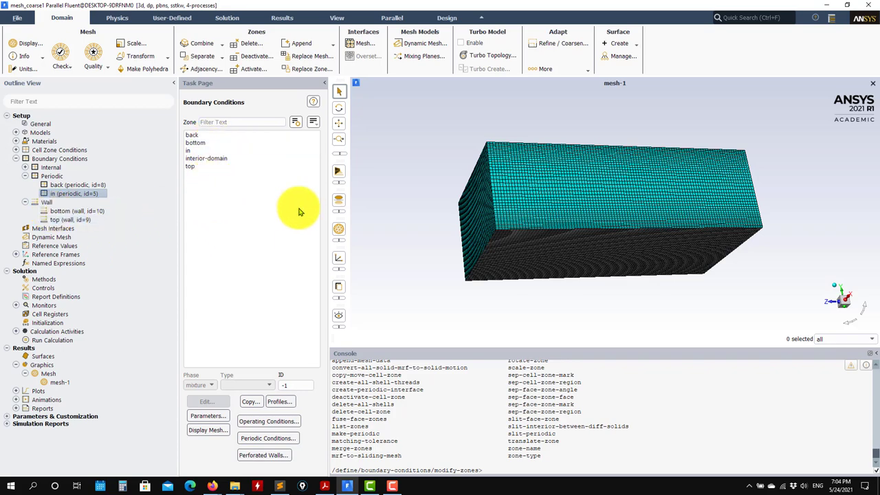
drag(557, 229, 472, 191)
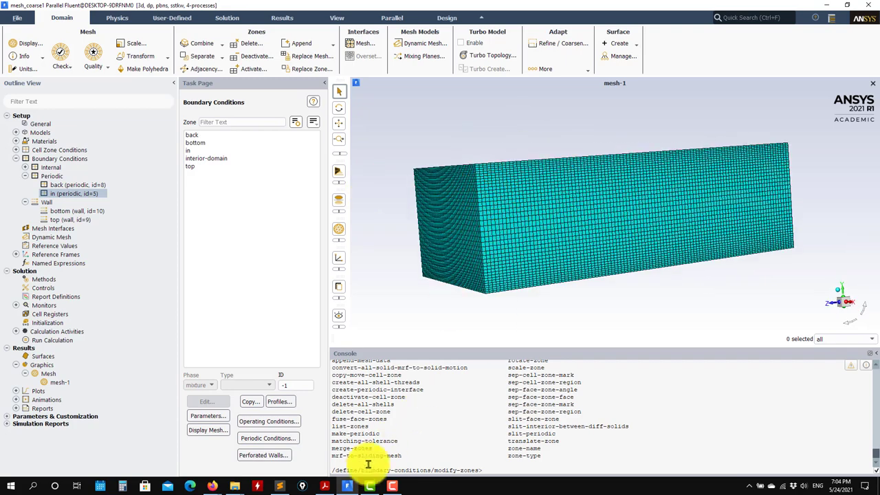
Switch to the PDF in Adobe Acrobat Reader, read the flow parameters and imposed pressure drop, and return to Fluent.
click(324, 485)
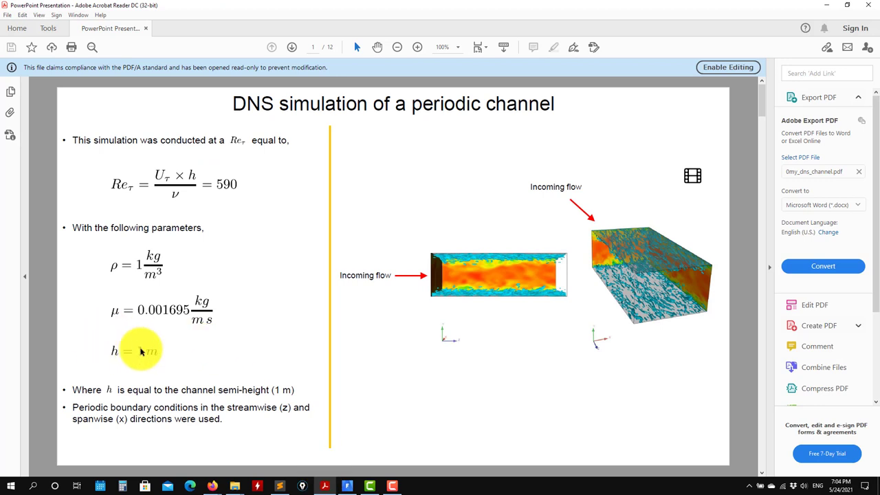
scroll(210, 199, down, 1)
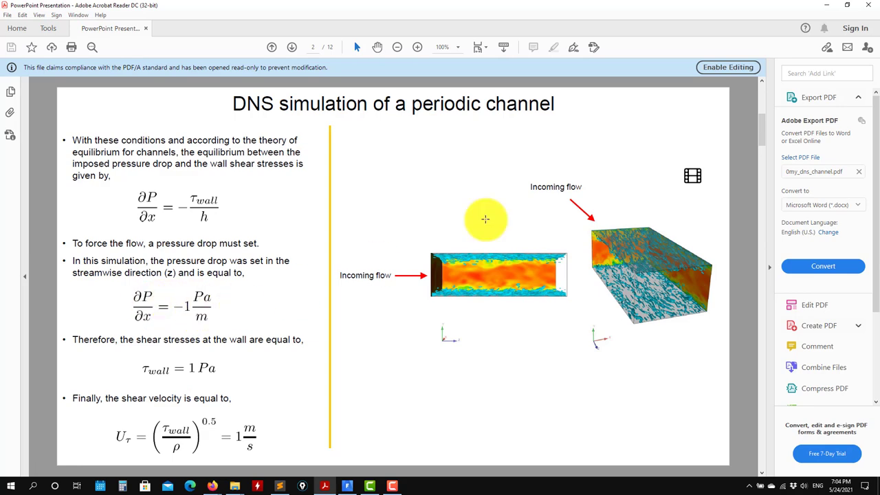
click(832, 5)
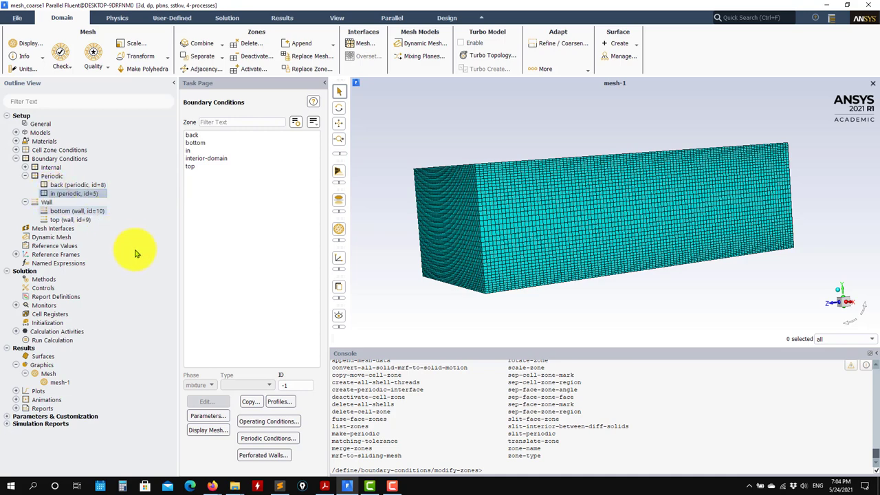
In the periodic conditions with a specified pressure gradient, set the flow direction to X 0 and Z 1.
click(257, 445)
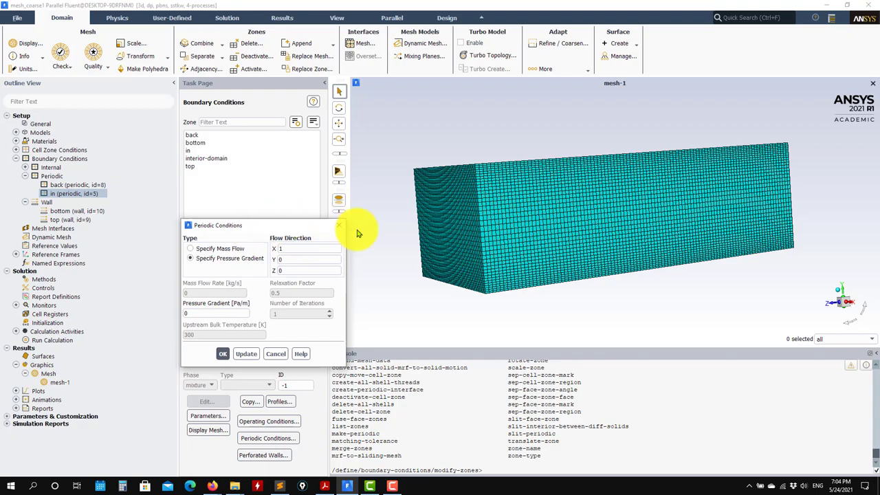
drag(722, 261, 770, 299)
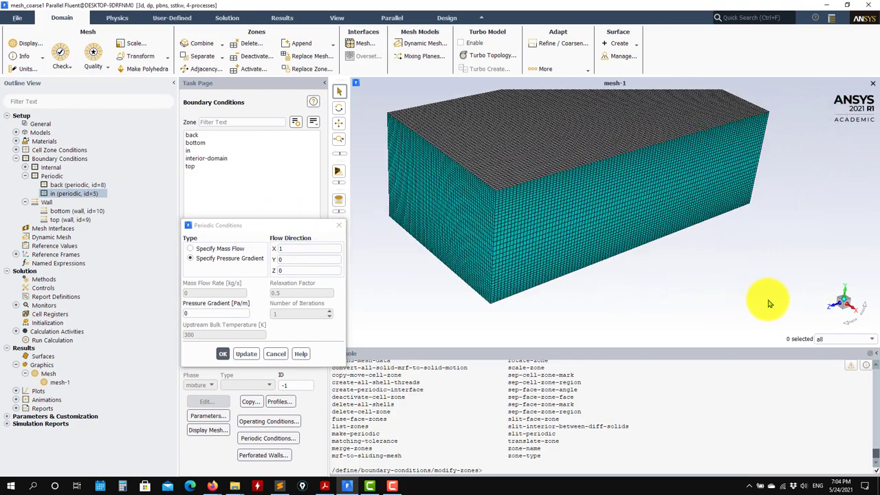
double_click(302, 270)
text(1)
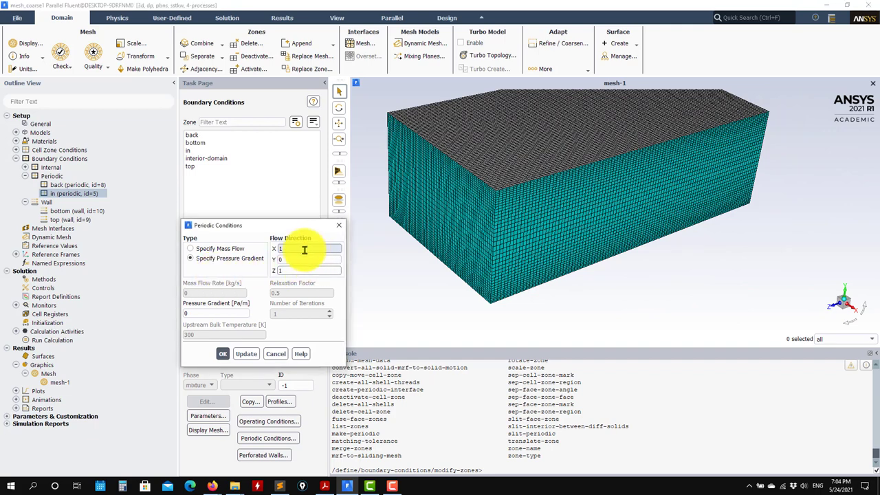
text(0)
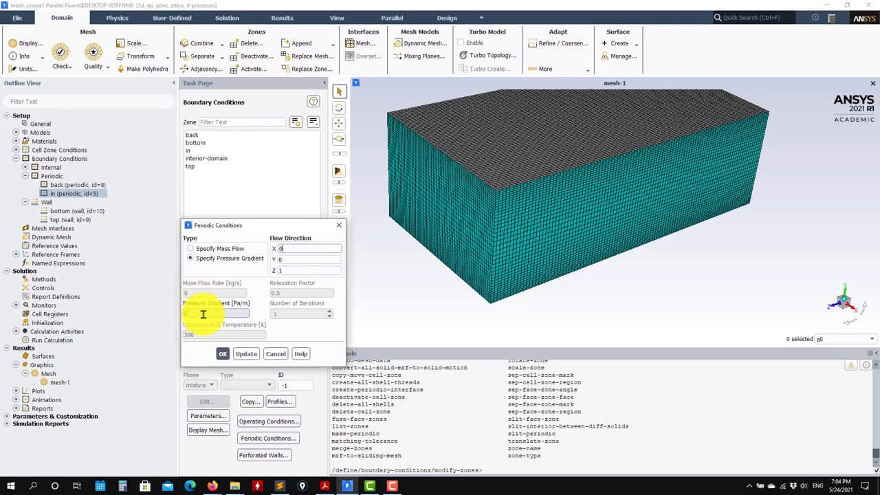
Check the pressure drop in the PDF, set the periodic pressure gradient to 1 Pa/m and apply the periodic conditions.
click(326, 487)
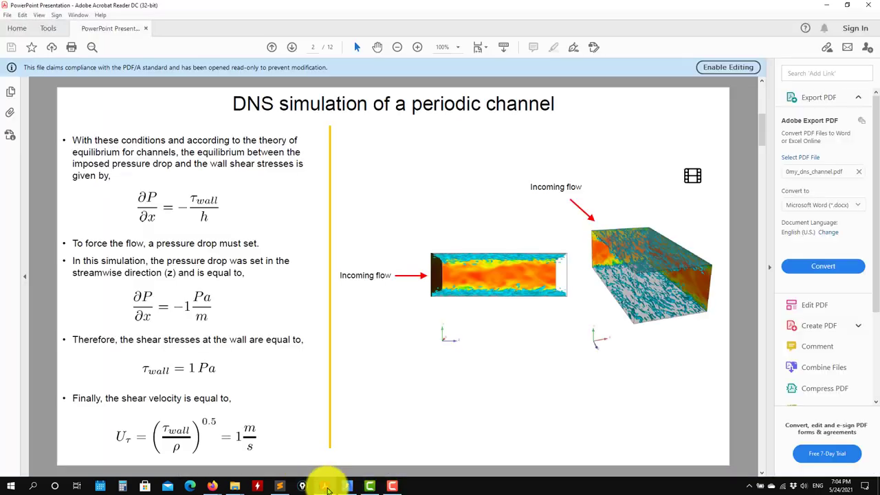
click(829, 5)
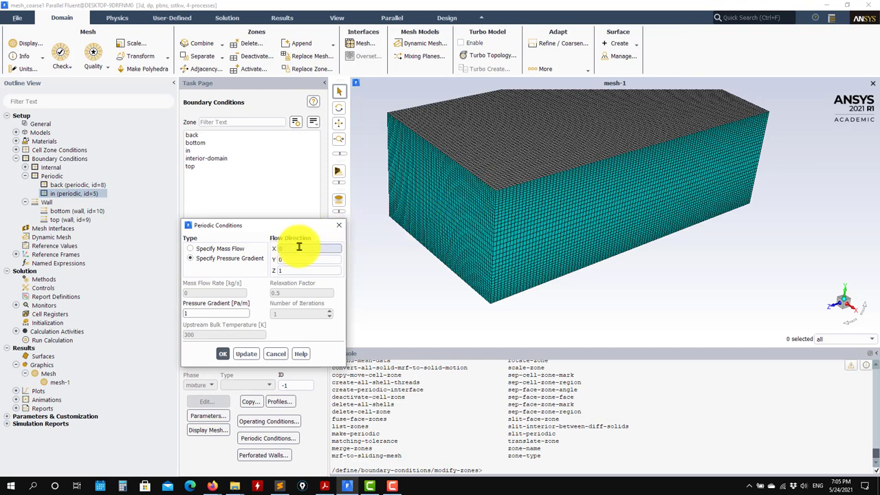
click(223, 355)
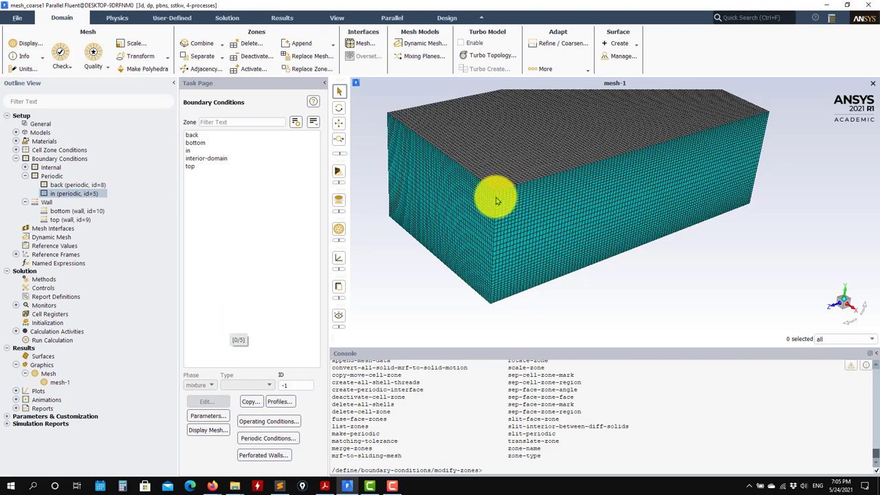
drag(491, 197, 619, 237)
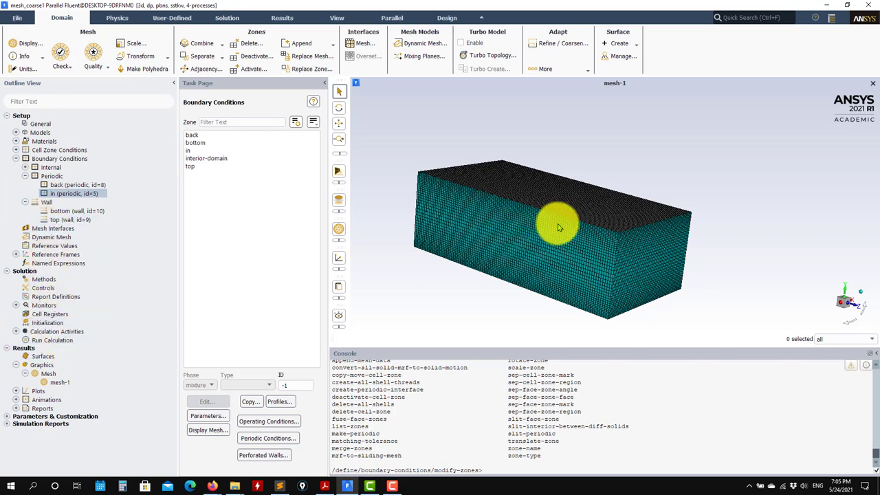
drag(583, 187, 548, 206)
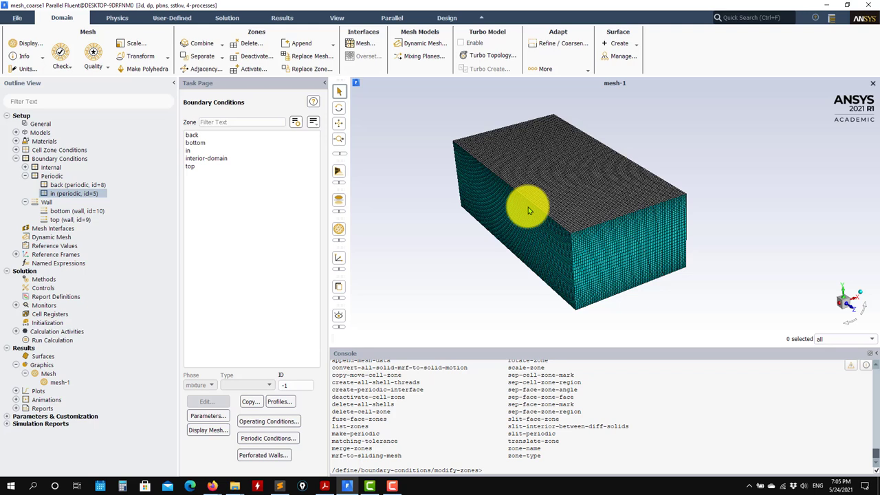